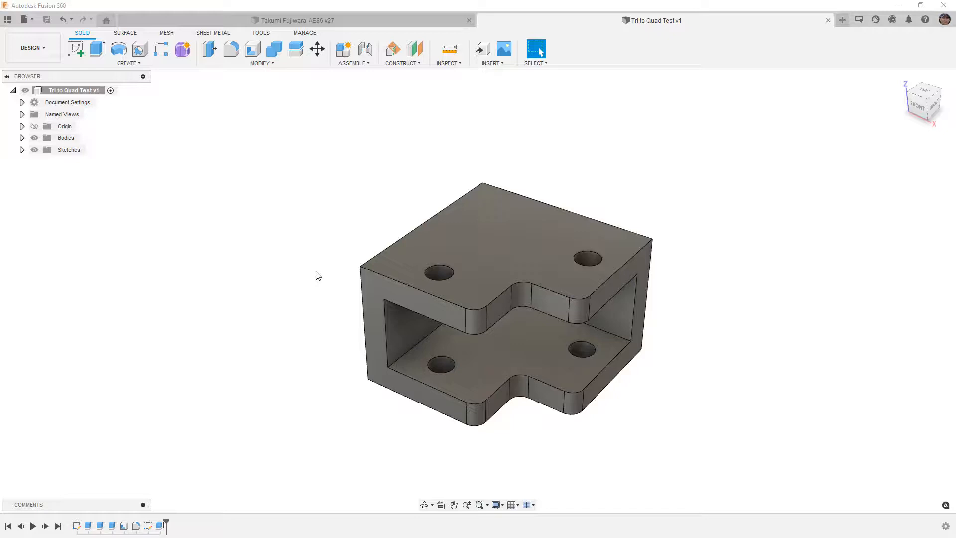
{"action": "middle_click_drag", "start_coordinate": [459, 301], "coordinate": [482, 300], "text": "shift"}
{"action": "left_click", "coordinate": [443, 263]}
{"action": "mouse_move", "coordinate": [445, 264]}
{"action": "middle_mouse_down", "text": "shift"}
{"action": "mouse_move", "coordinate": [462, 284]}
{"action": "mouse_move", "coordinate": [452, 280]}
{"action": "middle_mouse_up", "text": "shift"}
{"action": "left_click", "coordinate": [332, 209]}
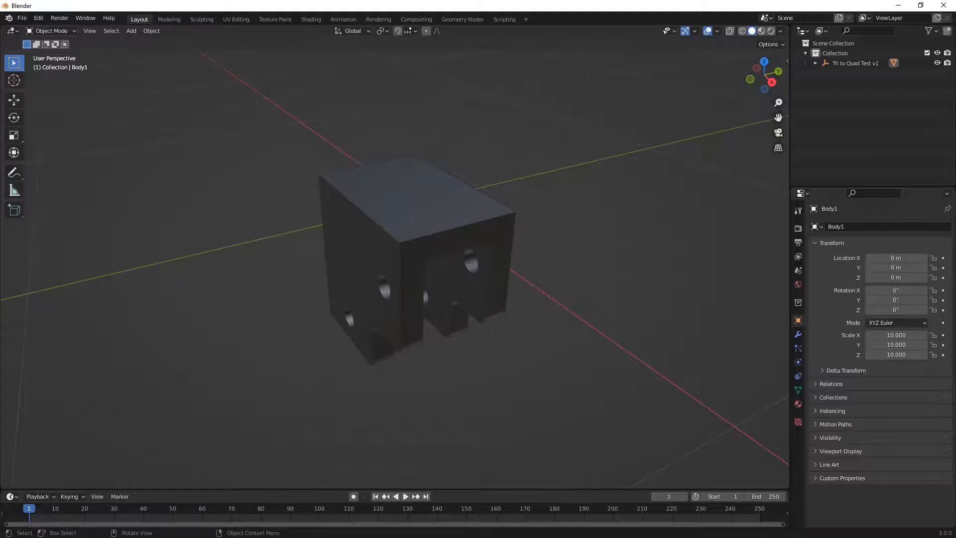
Select the imported bracket body in Blender and examine its triangulated mesh in wireframe shading, especially around the holes.
{"action": "middle_click_drag", "start_coordinate": [268, 324], "coordinate": [338, 330]}
{"action": "left_click", "coordinate": [398, 238]}
{"action": "left_click", "coordinate": [741, 31]}
{"action": "mouse_move", "coordinate": [598, 199]}
{"action": "middle_mouse_down"}
{"action": "mouse_move", "coordinate": [565, 220]}
{"action": "mouse_move", "coordinate": [446, 230]}
{"action": "mouse_move", "coordinate": [565, 224]}
{"action": "middle_mouse_up"}
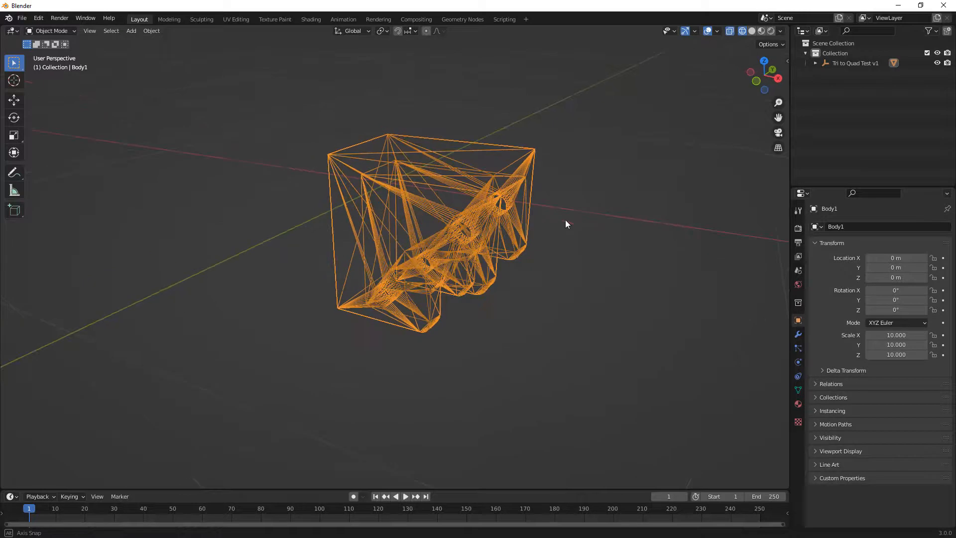
{"action": "scroll", "coordinate": [478, 240], "scroll_direction": "up", "scroll_amount": 4}
{"action": "scroll", "coordinate": [475, 240], "scroll_direction": "up", "scroll_amount": 3}
{"action": "middle_click_drag", "start_coordinate": [484, 228], "coordinate": [560, 208]}
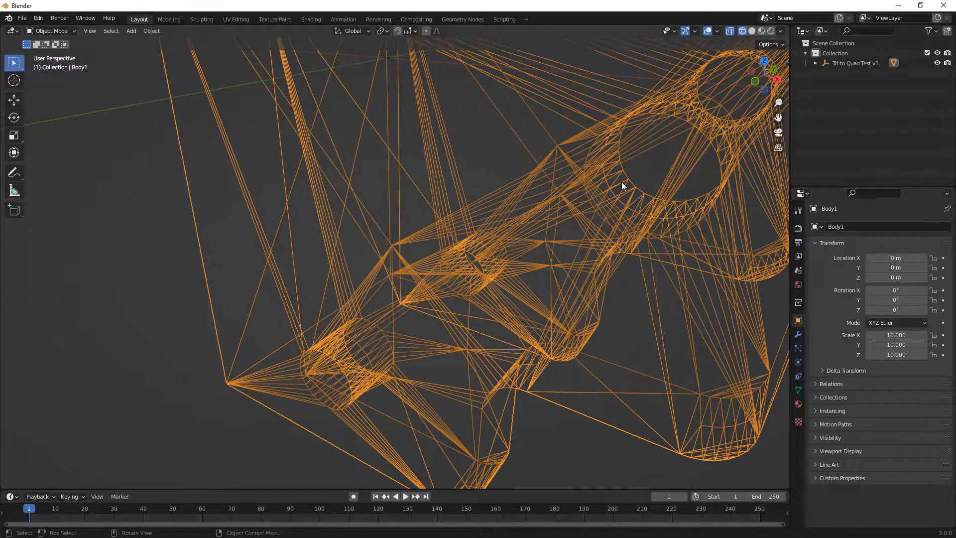
{"action": "middle_click_drag", "start_coordinate": [654, 164], "coordinate": [595, 202]}
{"action": "middle_click_drag", "start_coordinate": [479, 165], "coordinate": [551, 146]}
{"action": "scroll", "coordinate": [462, 168], "scroll_direction": "down", "scroll_amount": 7}
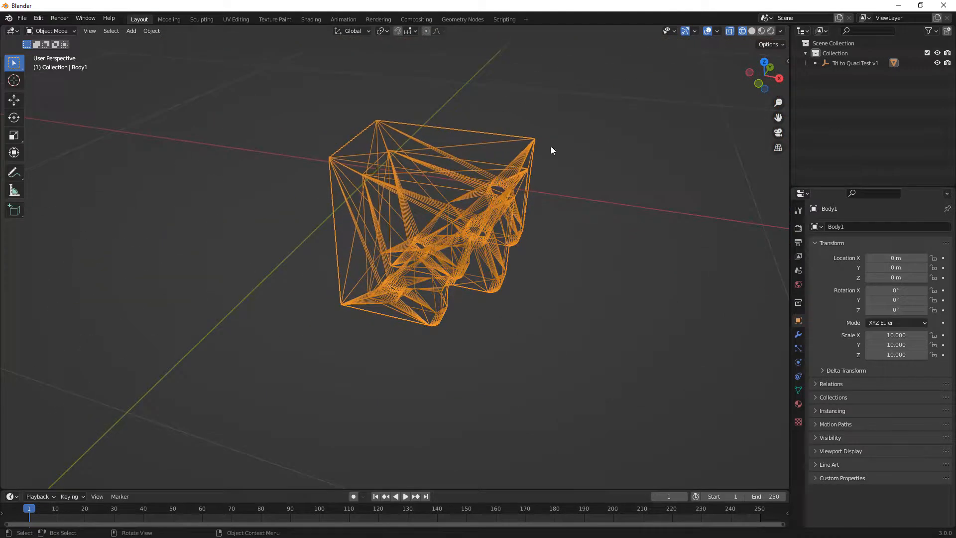
View the bracket in solid shading and in Material Preview shading.
{"action": "left_click", "coordinate": [752, 31]}
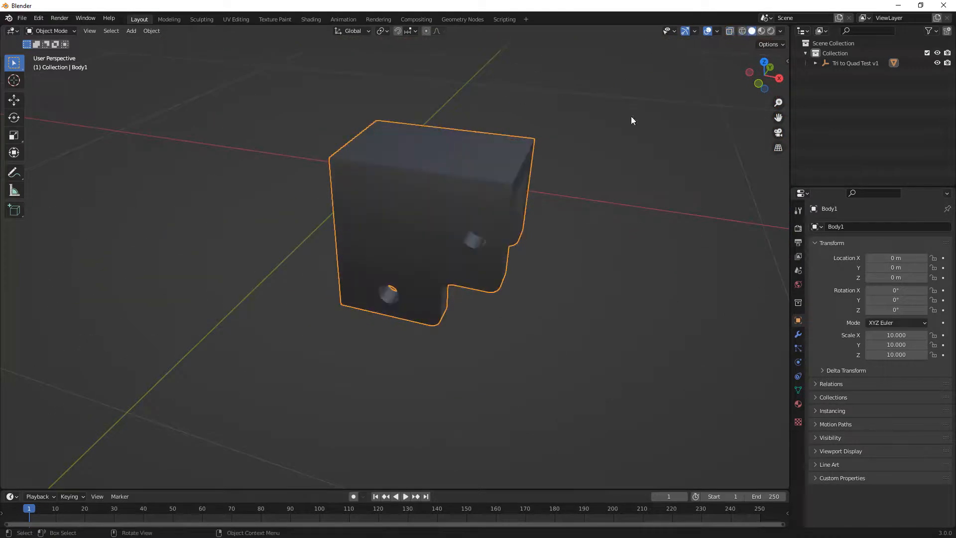
{"action": "left_click", "coordinate": [761, 32]}
{"action": "mouse_move", "coordinate": [533, 207]}
{"action": "middle_mouse_down"}
{"action": "mouse_move", "coordinate": [510, 205]}
{"action": "mouse_move", "coordinate": [488, 237]}
{"action": "middle_mouse_up"}
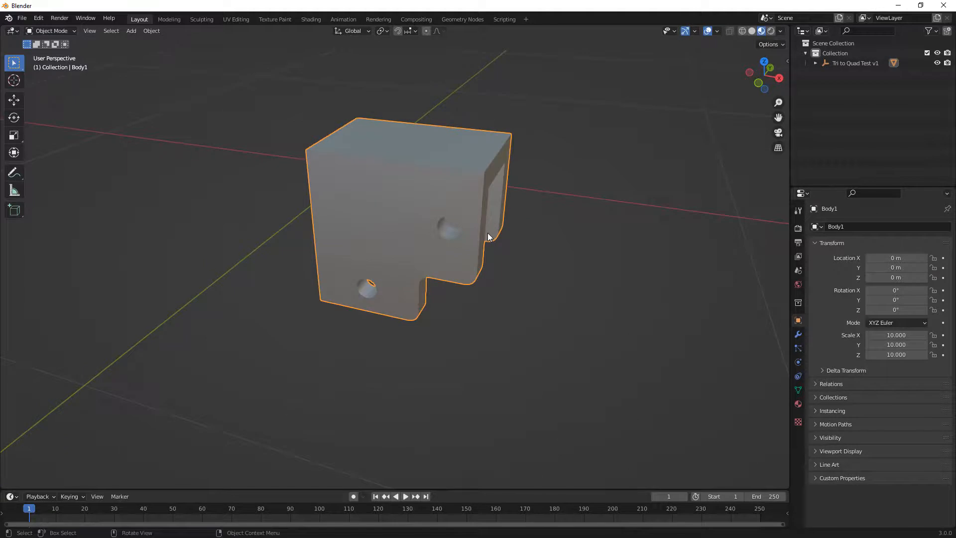
Add a Remesh modifier to the bracket body.
{"action": "left_click", "coordinate": [798, 335]}
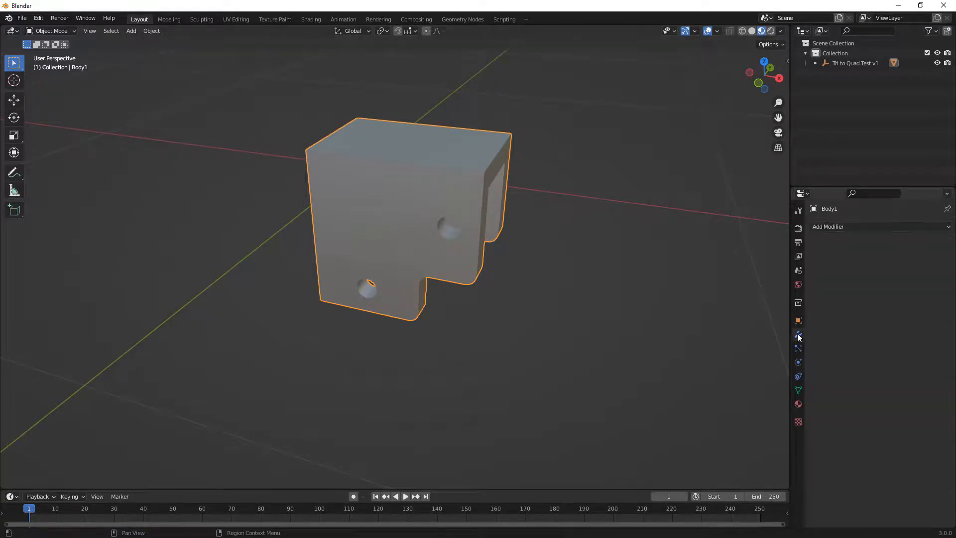
{"action": "left_click", "coordinate": [841, 227]}
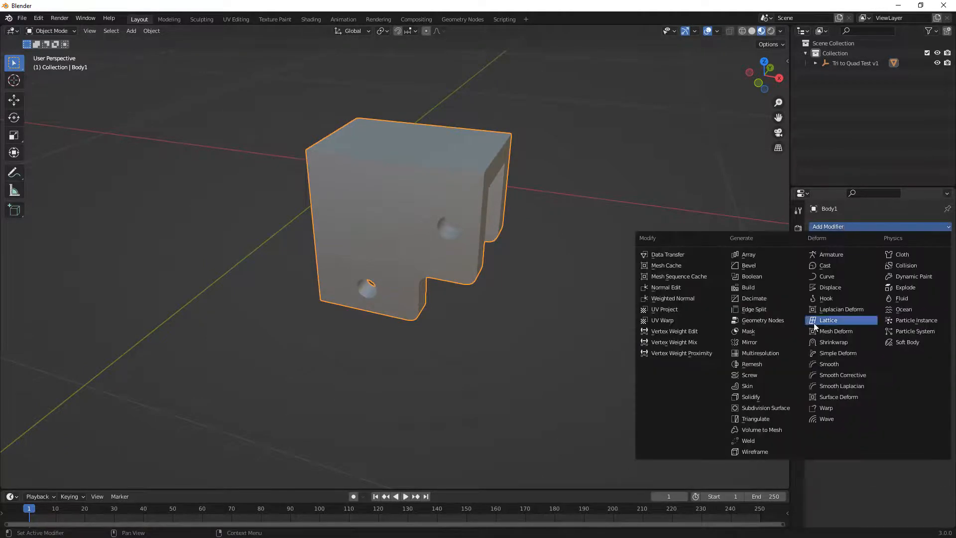
{"action": "left_click", "coordinate": [764, 364]}
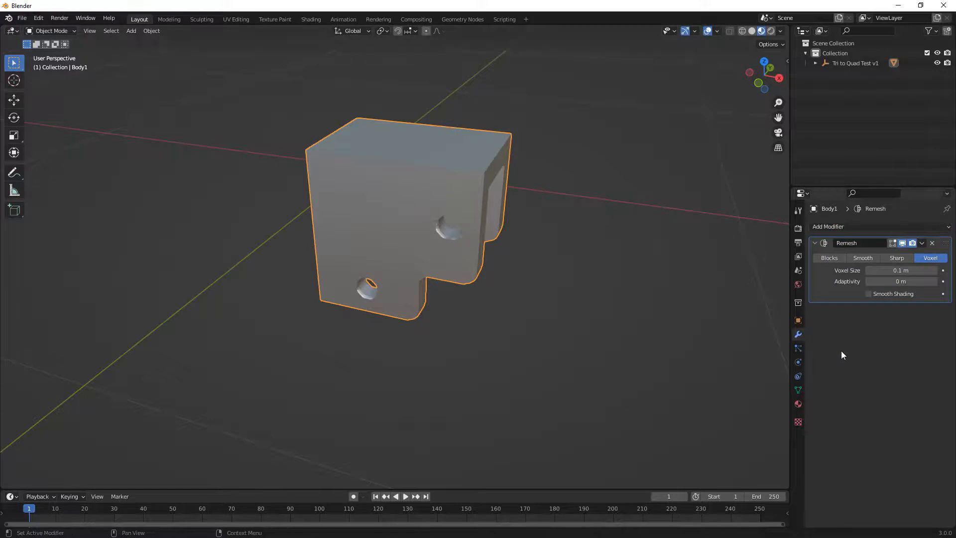
Examine the bracket's Voxel remesh topology in wireframe shading from several angles.
{"action": "left_click", "coordinate": [742, 31]}
{"action": "middle_click_drag", "start_coordinate": [671, 234], "coordinate": [599, 256]}
{"action": "scroll", "coordinate": [652, 261], "scroll_direction": "up", "scroll_amount": 3}
{"action": "scroll", "coordinate": [599, 256], "scroll_direction": "down", "scroll_amount": 4}
{"action": "middle_click_drag", "start_coordinate": [554, 210], "coordinate": [529, 196]}
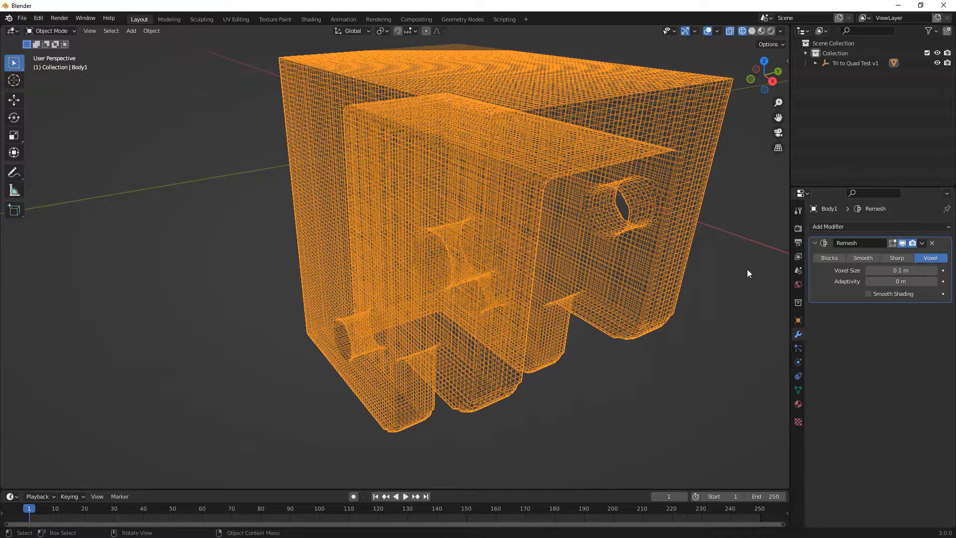
Try the Blocks mode of the Remesh modifier and inspect the resulting wireframe.
{"action": "left_click", "coordinate": [836, 257]}
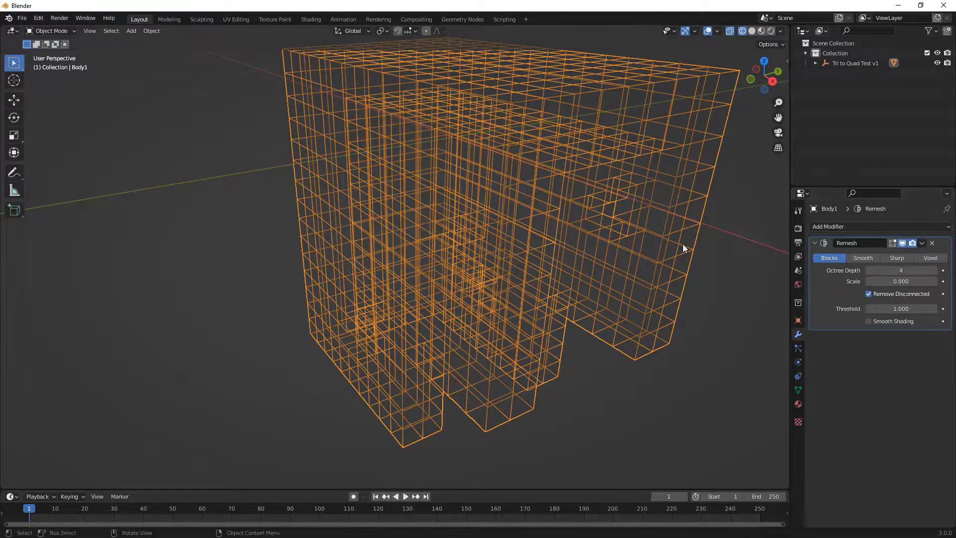
{"action": "scroll", "coordinate": [625, 245], "scroll_direction": "down", "scroll_amount": 2}
{"action": "middle_click_drag", "start_coordinate": [563, 276], "coordinate": [612, 279]}
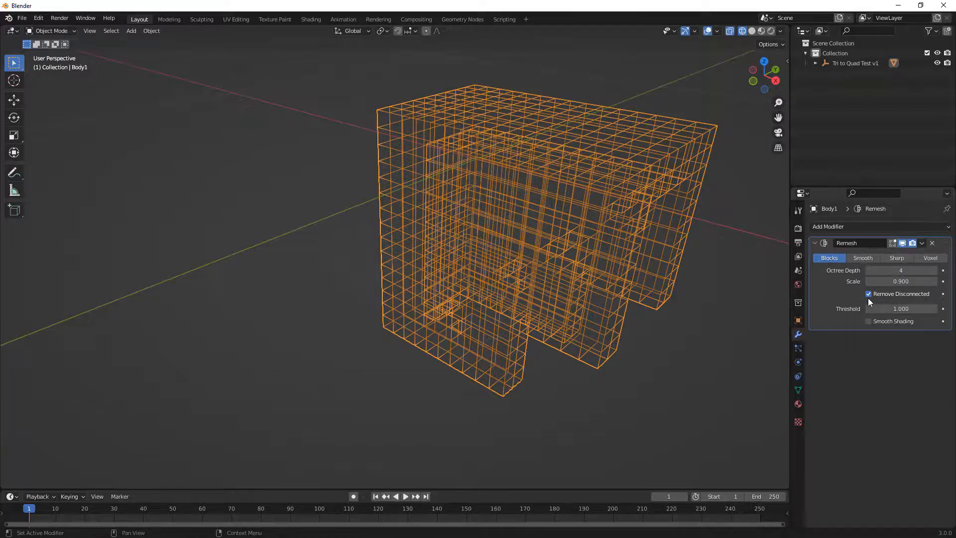
Try the Smooth mode of the Remesh modifier, comparing the bracket in solid and wireframe shading.
{"action": "left_click", "coordinate": [871, 259]}
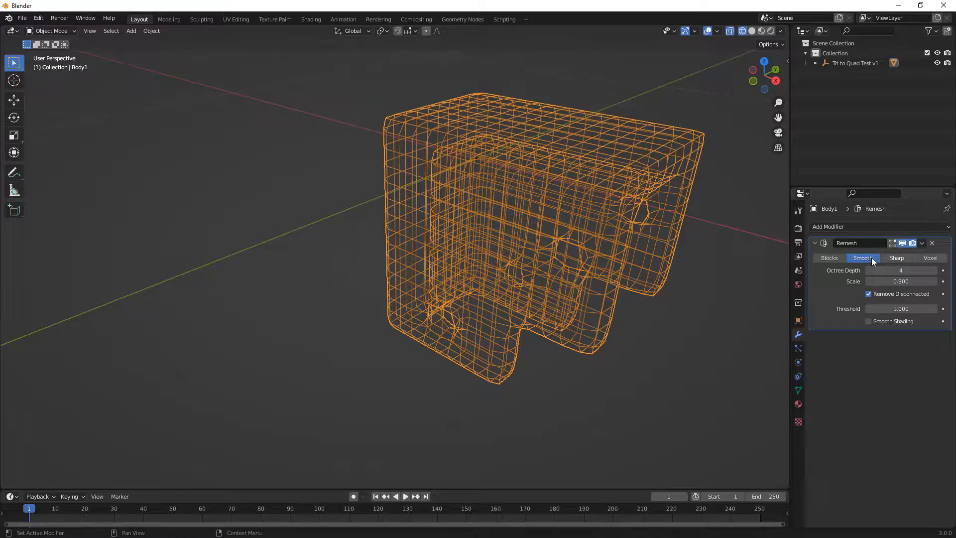
{"action": "left_click", "coordinate": [752, 32]}
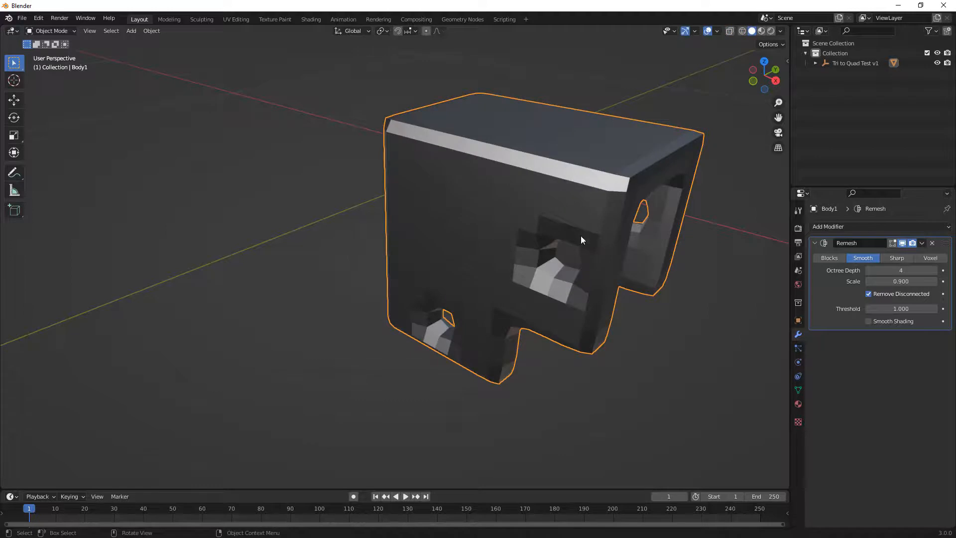
{"action": "left_click", "coordinate": [742, 31]}
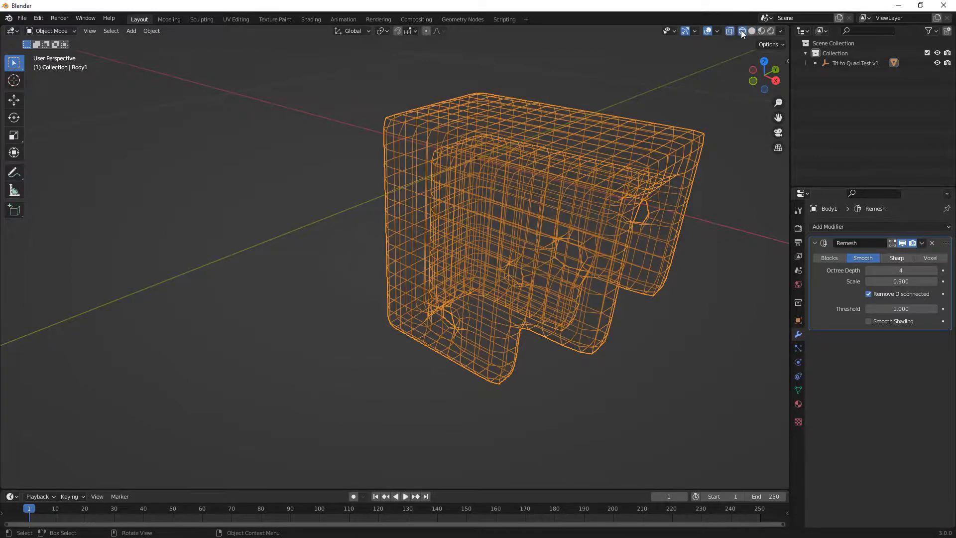
Set the Remesh modifier to Sharp mode and check the bracket in solid and wireframe shading.
{"action": "left_click", "coordinate": [895, 256]}
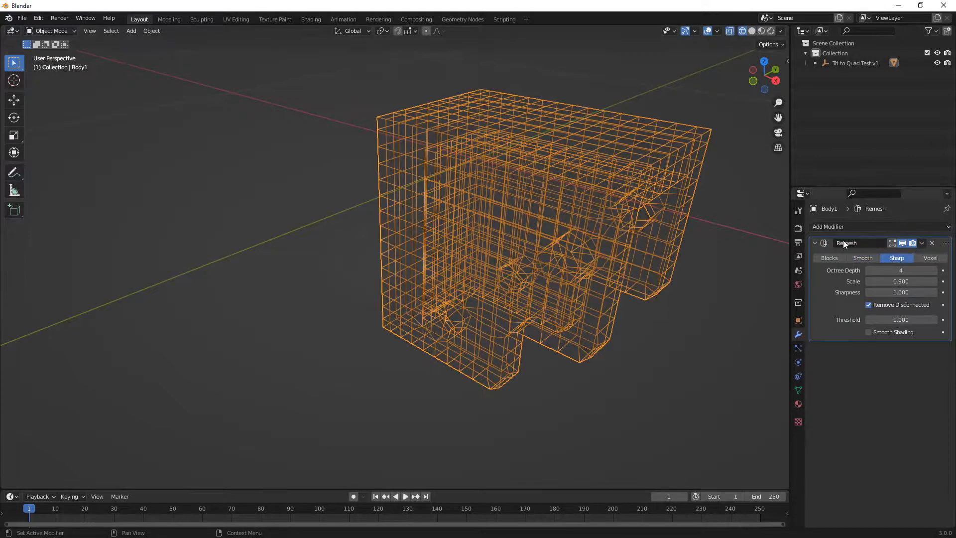
{"action": "left_click", "coordinate": [752, 30]}
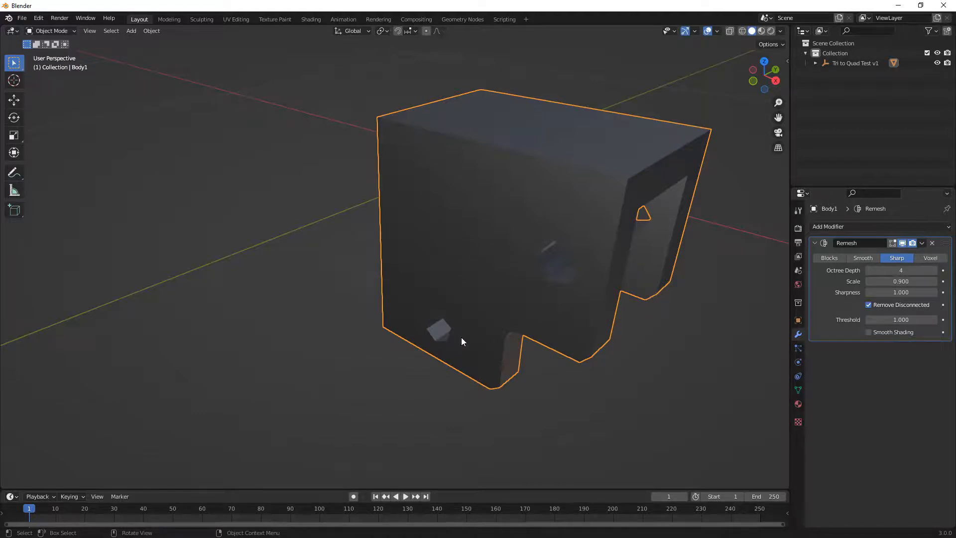
{"action": "left_click", "coordinate": [741, 31]}
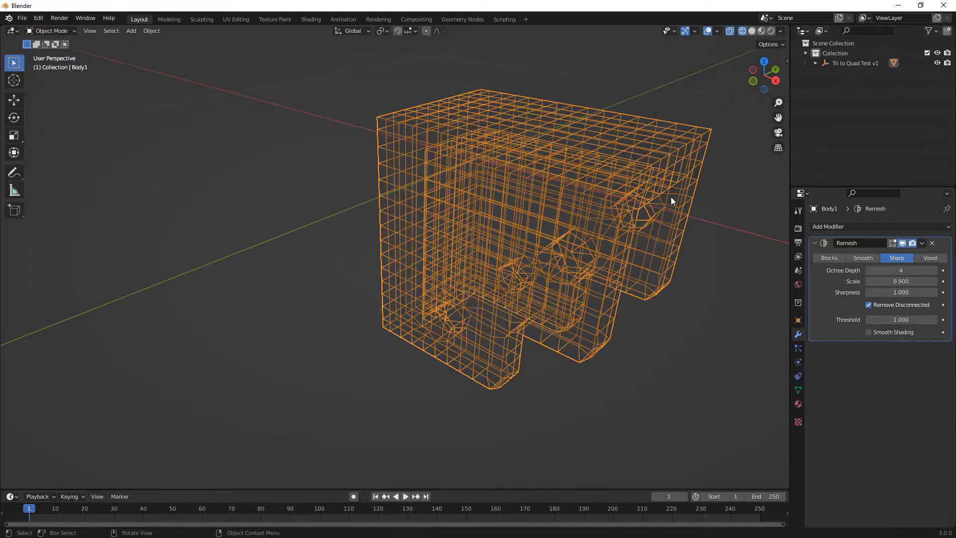
{"action": "middle_click_drag", "start_coordinate": [610, 247], "coordinate": [602, 248]}
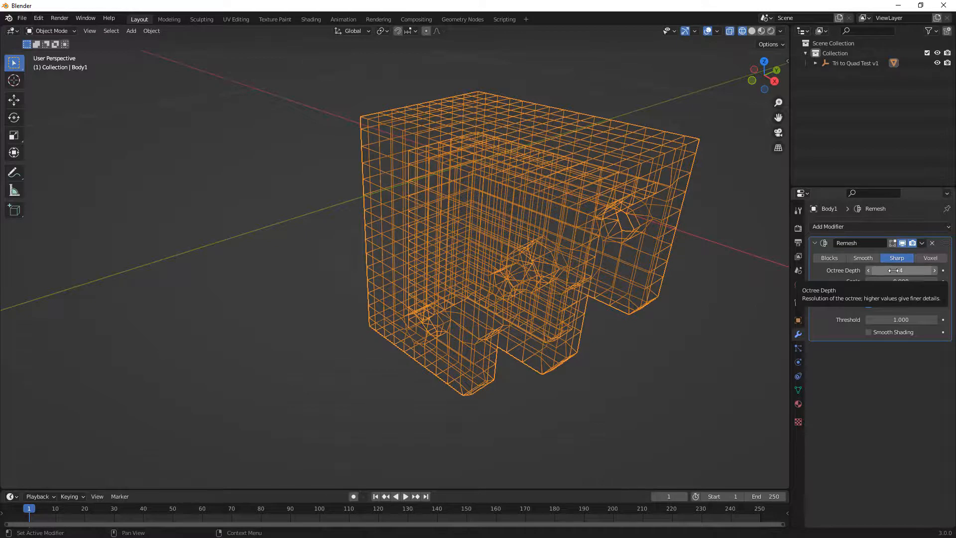
Set the Remesh modifier's octree depth to 6 and its scale to 0.806.
{"action": "left_click", "coordinate": [935, 270]}
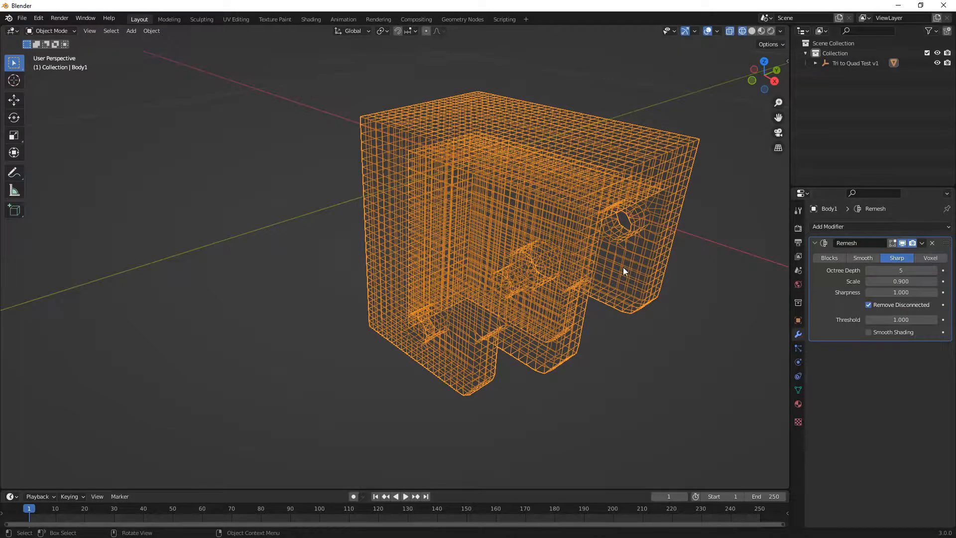
{"action": "left_click", "coordinate": [934, 270]}
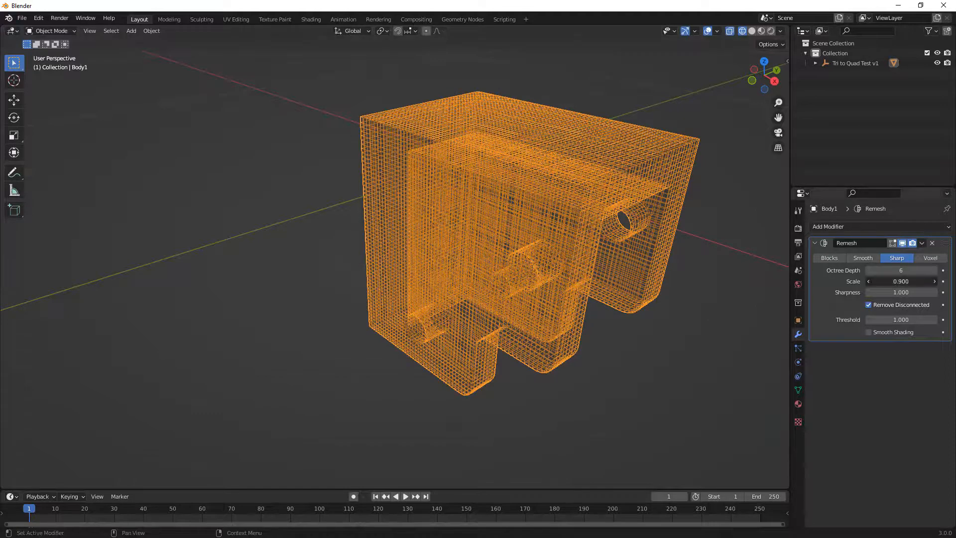
{"action": "left_click_drag", "start_coordinate": [900, 282], "coordinate": [900, 281]}
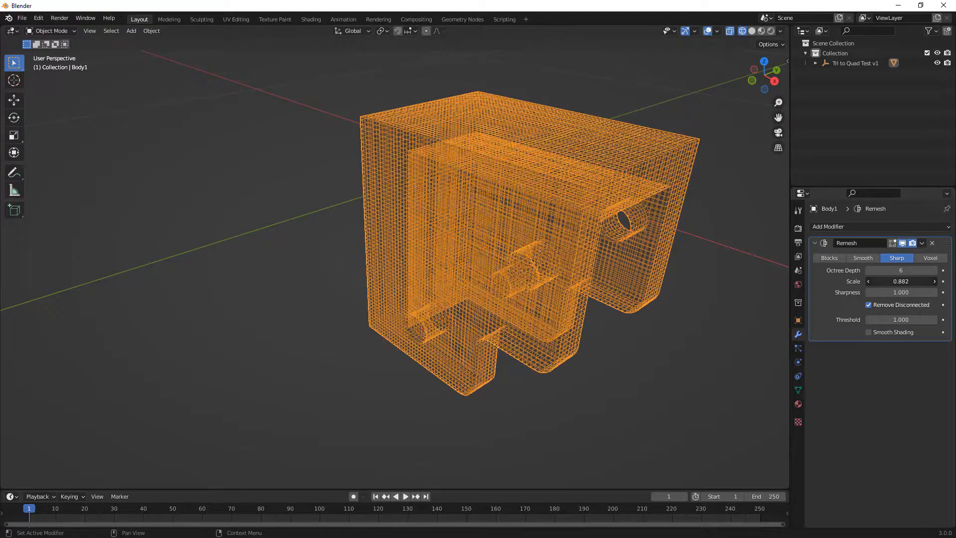
{"action": "mouse_move", "coordinate": [901, 281]}
{"action": "left_mouse_down"}
{"action": "mouse_move", "coordinate": [885, 280]}
{"action": "mouse_move", "coordinate": [938, 283]}
{"action": "mouse_move", "coordinate": [906, 292]}
{"action": "left_mouse_up"}
Set the Remesh sharpness to 1.011 while viewing the bracket in solid shading.
{"action": "left_click", "coordinate": [752, 31]}
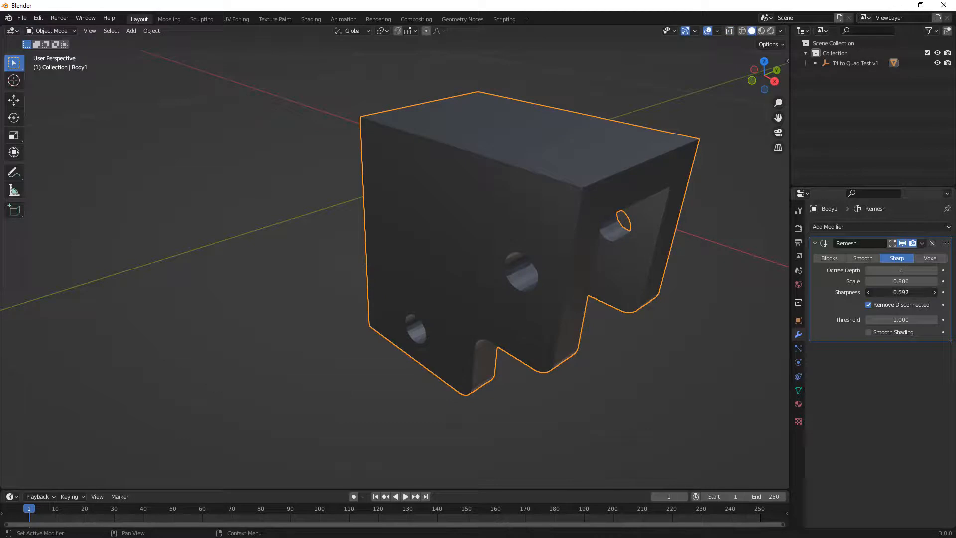
{"action": "left_click_drag", "start_coordinate": [901, 292], "coordinate": [896, 292]}
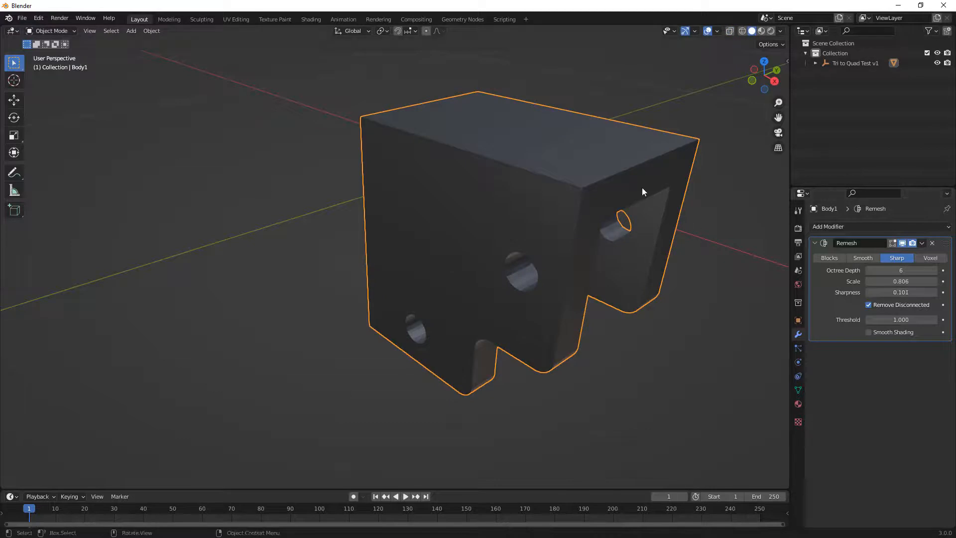
{"action": "mouse_move", "coordinate": [901, 293]}
{"action": "left_mouse_down"}
{"action": "mouse_move", "coordinate": [926, 293]}
{"action": "mouse_move", "coordinate": [890, 292]}
{"action": "left_mouse_up"}
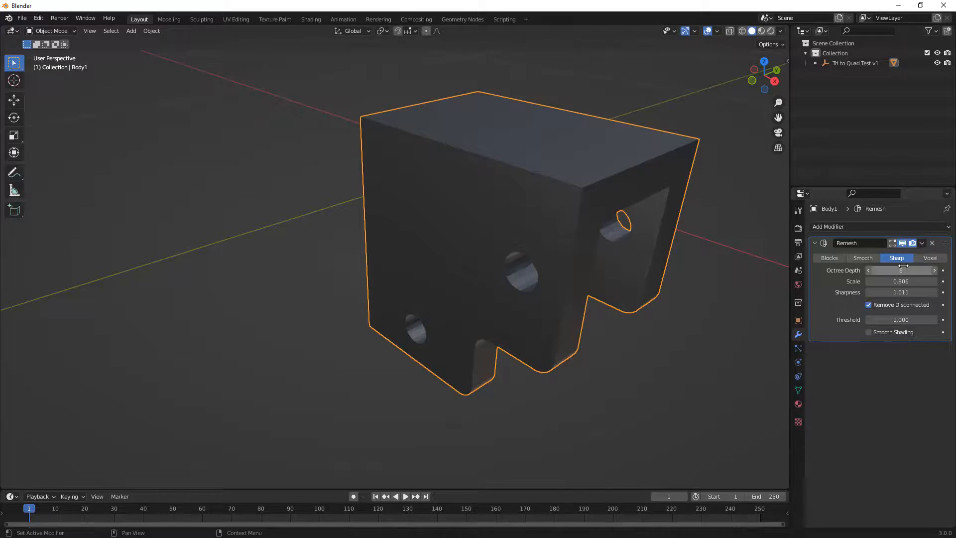
Check the remeshed bracket in wireframe shading and apply the Remesh modifier.
{"action": "left_click", "coordinate": [742, 32]}
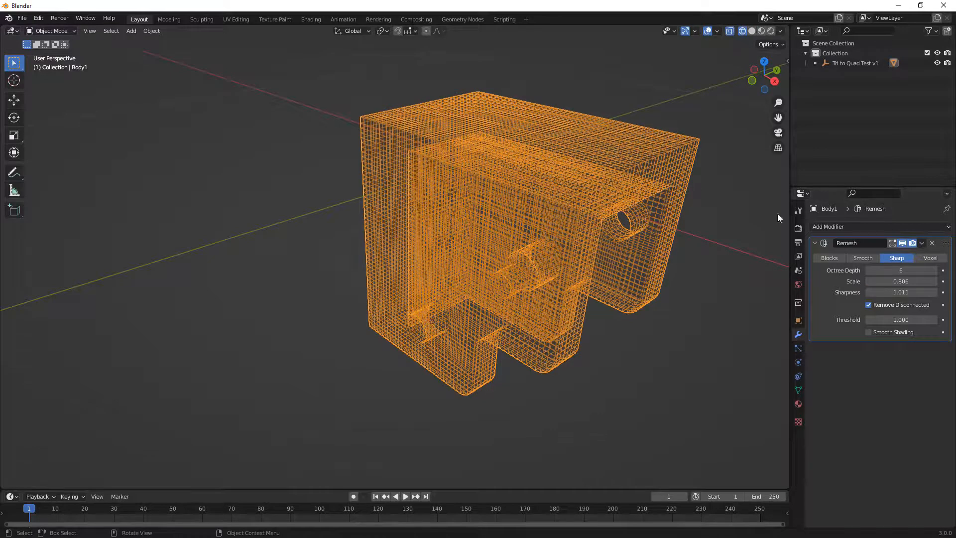
{"action": "left_click", "coordinate": [921, 243]}
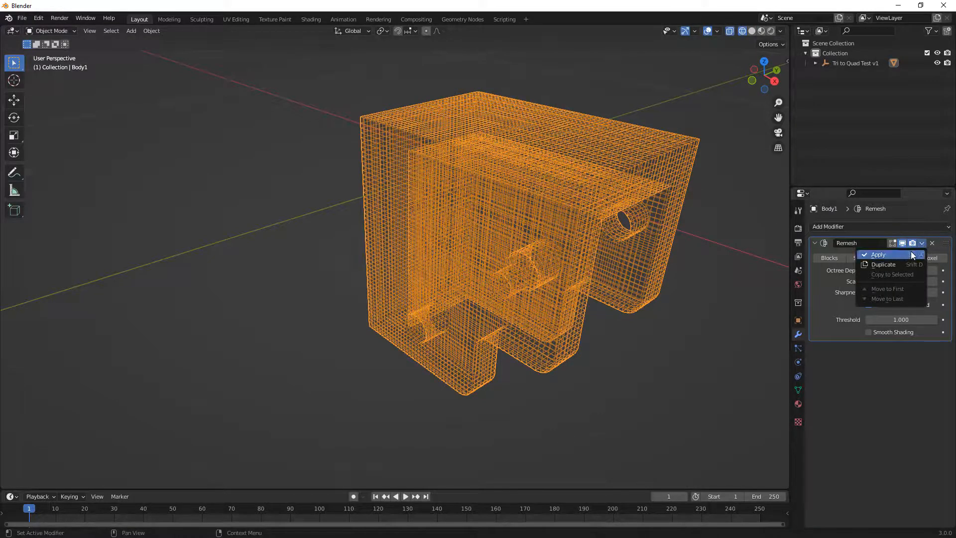
{"action": "left_click", "coordinate": [912, 251]}
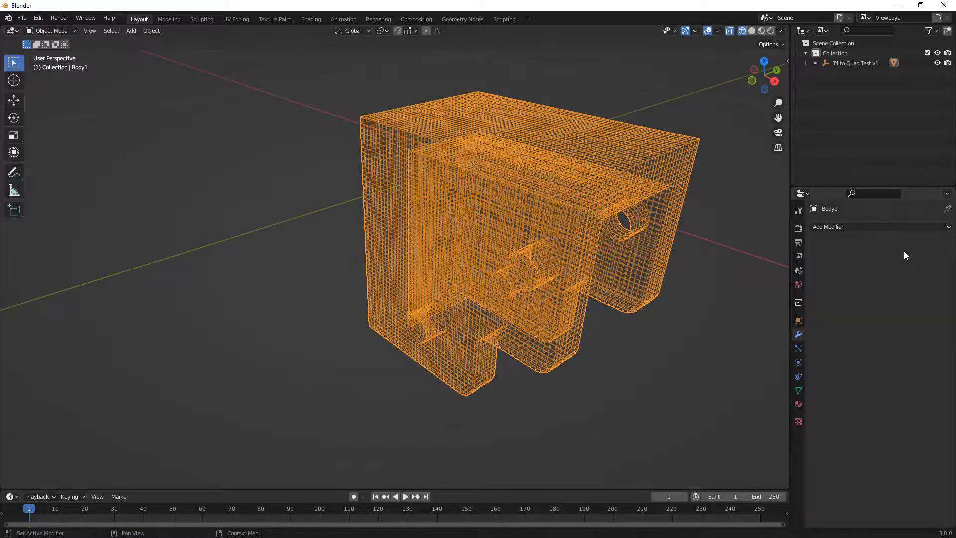
Examine the remeshed bracket's quad faces around the holes and inner walls in Edit Mode with solid shading, and return to Object Mode.
{"action": "left_click", "coordinate": [752, 31]}
{"action": "key", "text": "Tab"}
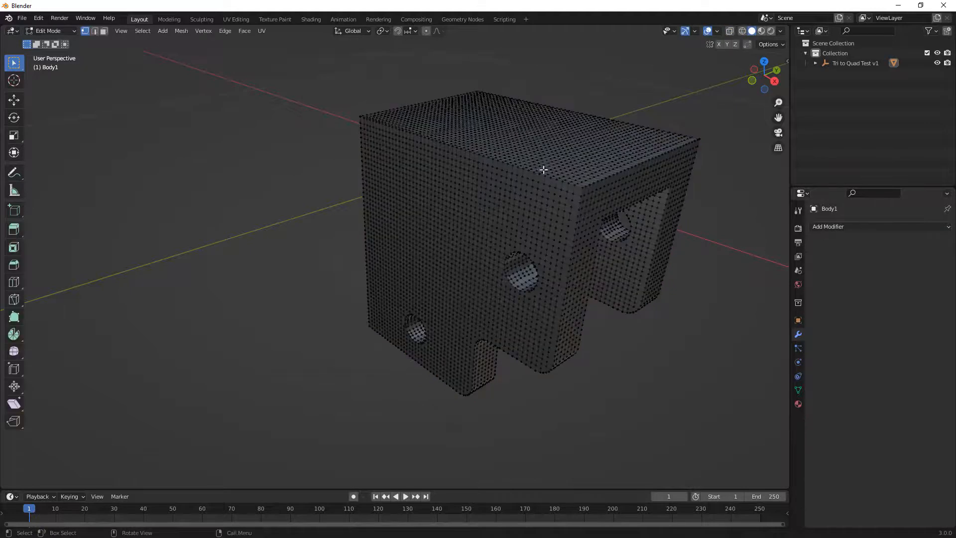
{"action": "middle_click_drag", "start_coordinate": [553, 213], "coordinate": [513, 204]}
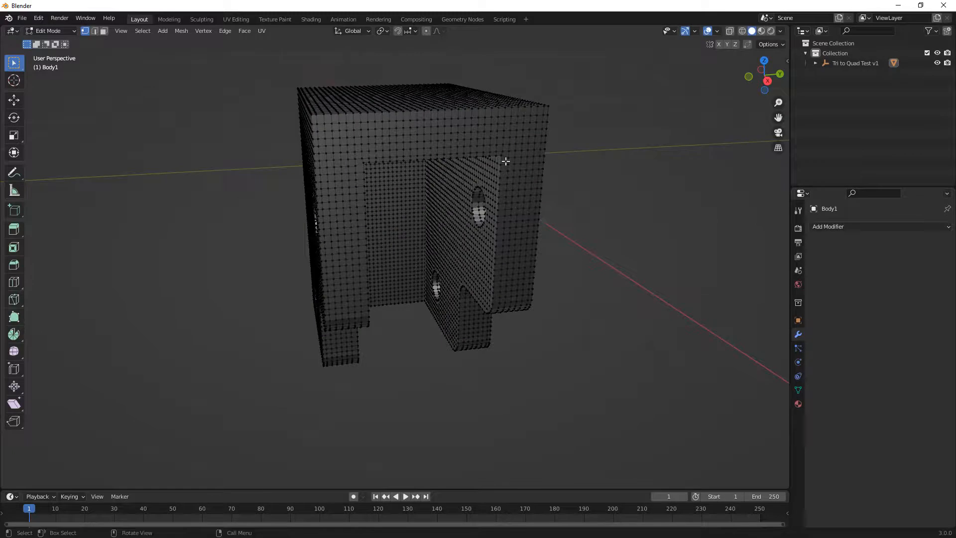
{"action": "scroll", "coordinate": [504, 155], "scroll_direction": "up", "scroll_amount": 3}
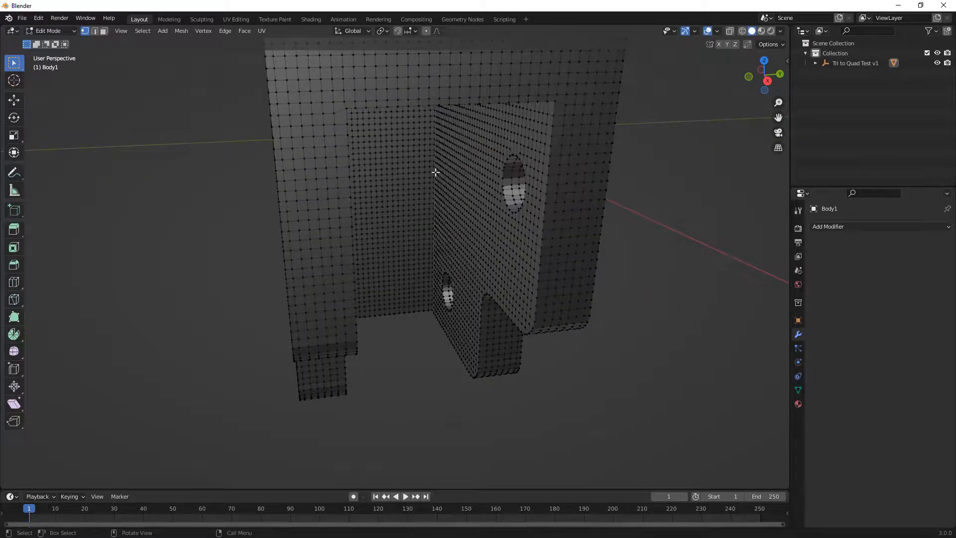
{"action": "scroll", "coordinate": [512, 196], "scroll_direction": "up", "scroll_amount": 2}
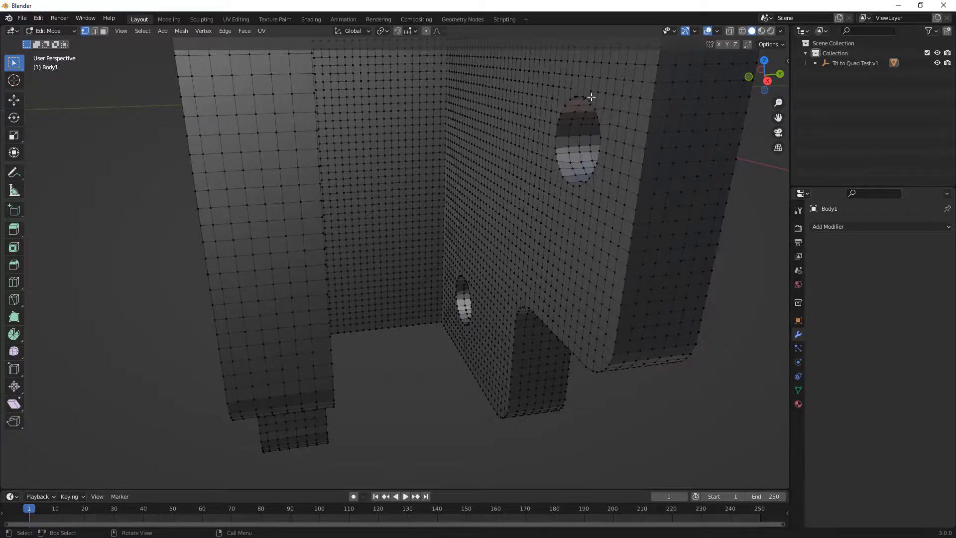
{"action": "scroll", "coordinate": [591, 97], "scroll_direction": "up", "scroll_amount": 6}
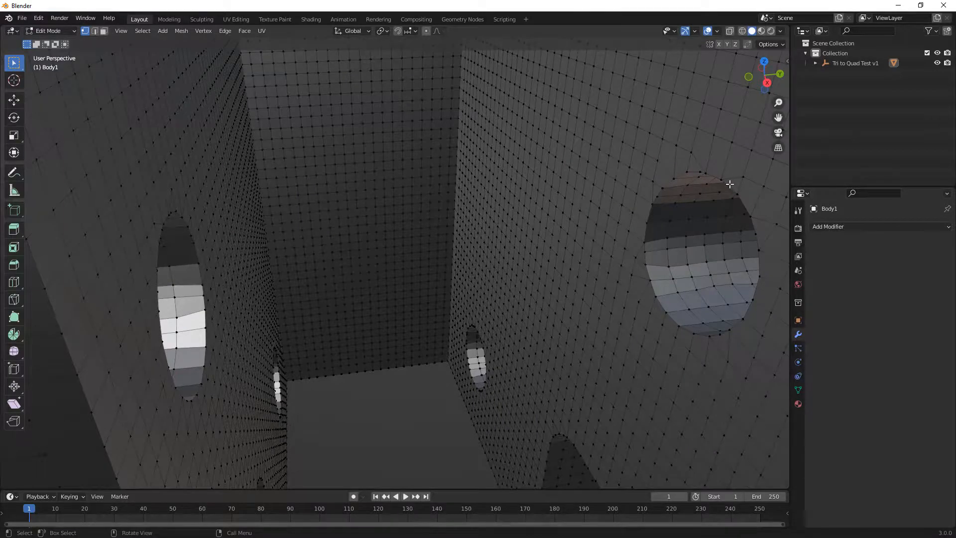
{"action": "key", "text": "Home"}
{"action": "middle_click_drag", "start_coordinate": [640, 187], "coordinate": [530, 227]}
{"action": "scroll", "coordinate": [446, 215], "scroll_direction": "up", "scroll_amount": 2}
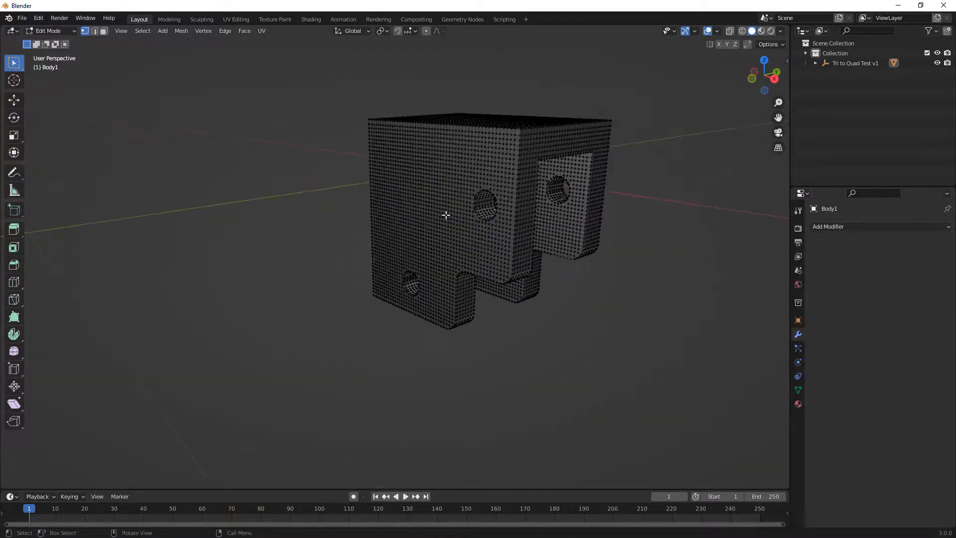
{"action": "key", "text": "Tab"}
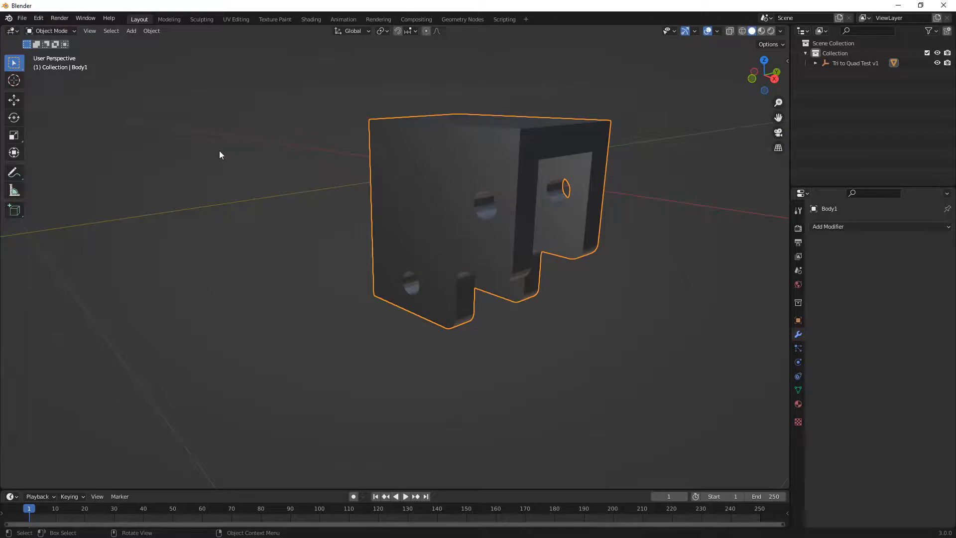
Start a Wavefront OBJ export of the remeshed bracket and choose the Fusion 360 Exports folder as its destination.
{"action": "left_click", "coordinate": [24, 20]}
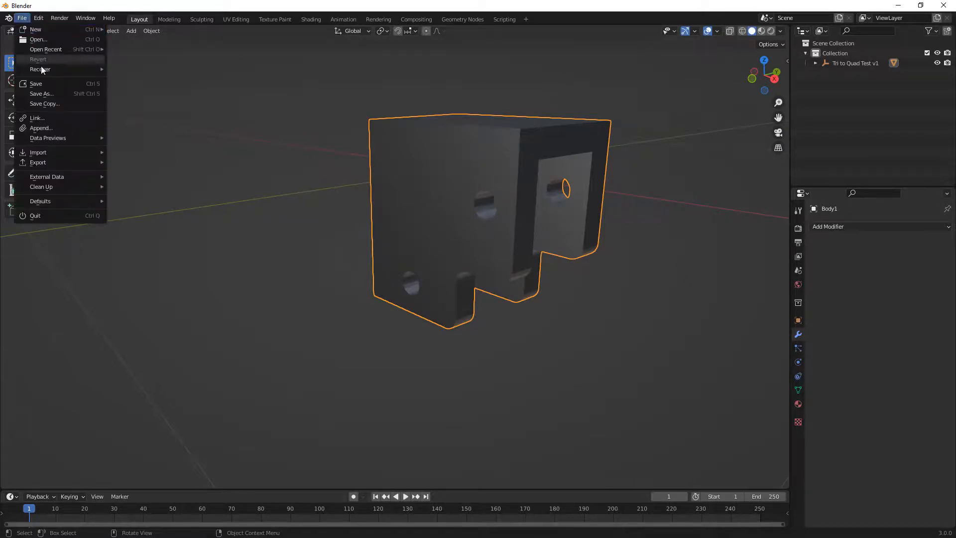
{"action": "mouse_move", "coordinate": [66, 161]}
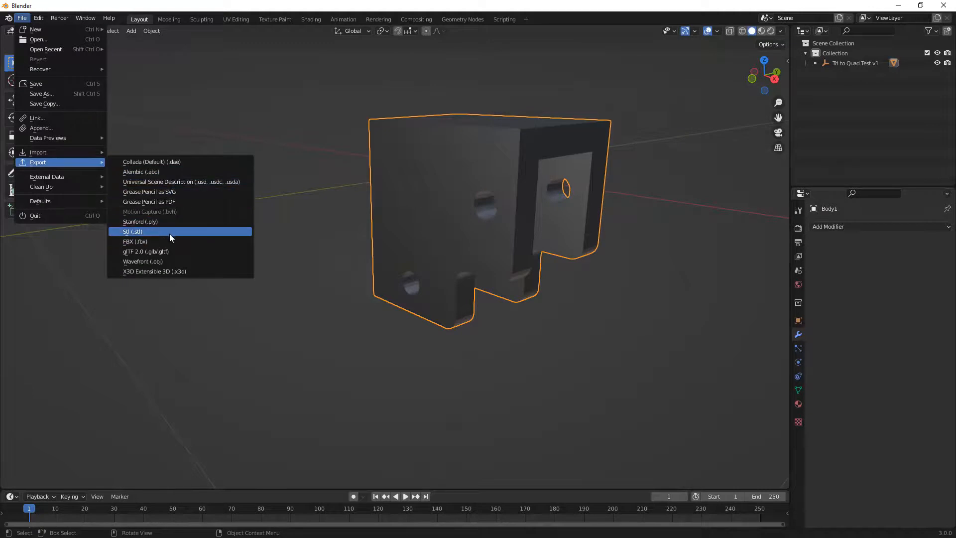
{"action": "left_click", "coordinate": [167, 261]}
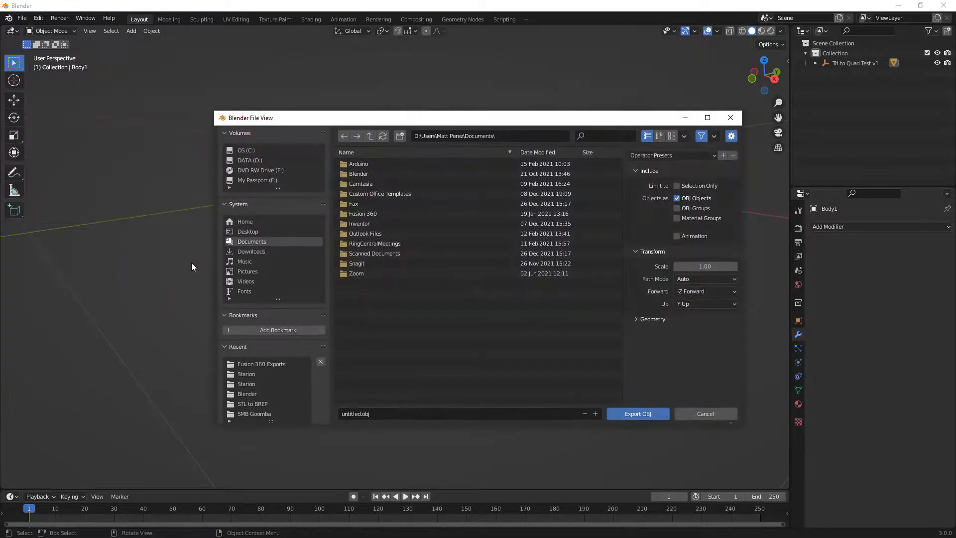
{"action": "left_click", "coordinate": [267, 365]}
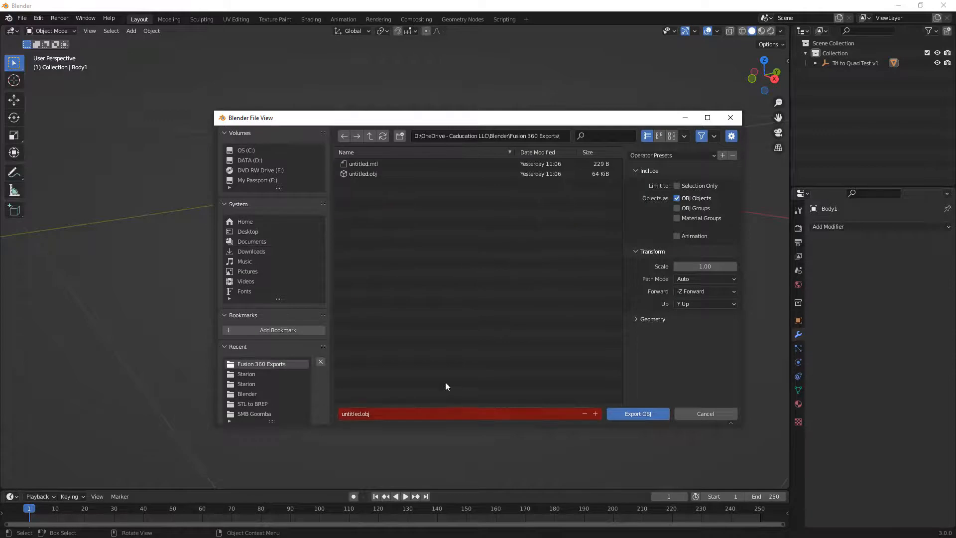
Name the export file TriQuad.obj and export the bracket.
{"action": "left_click", "coordinate": [362, 414]}
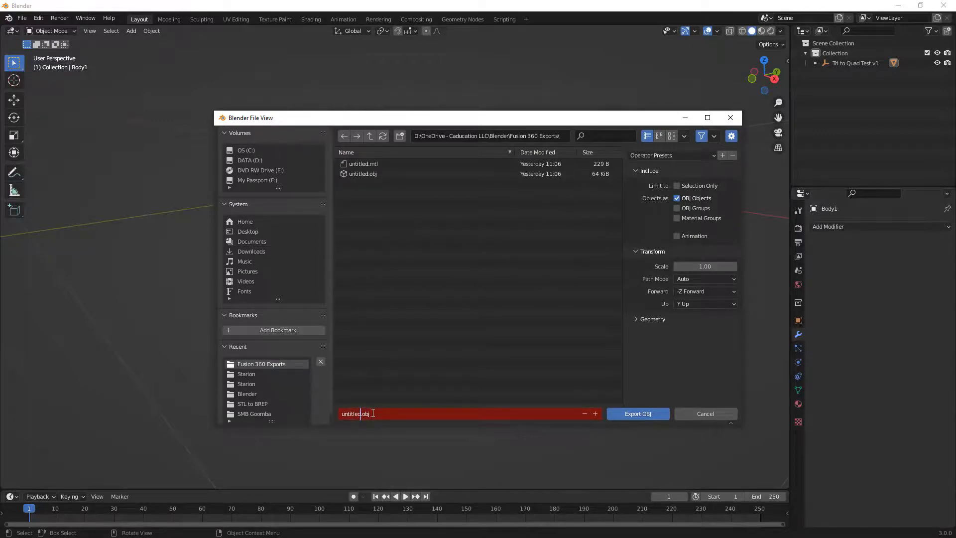
{"action": "key", "text": "BackSpace"}
{"action": "key", "text": "BackSpace"}
{"action": "key", "text": "BackSpace"}
{"action": "key", "text": "BackSpace"}
{"action": "key", "text": "BackSpace"}
{"action": "key", "text": "BackSpace"}
{"action": "key", "text": "BackSpace"}
{"action": "type", "text": "TriQuad"}
{"action": "key", "text": "Return"}
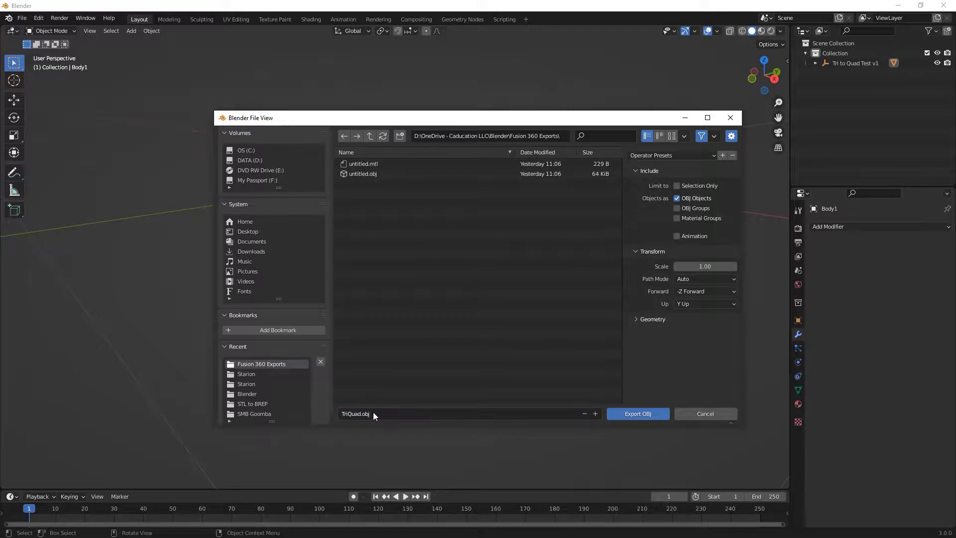
{"action": "left_click", "coordinate": [634, 414]}
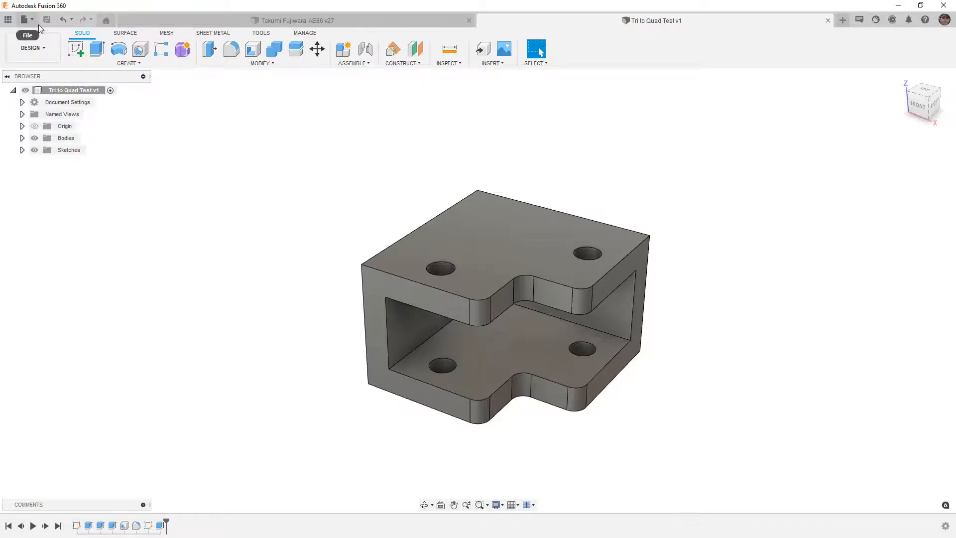
Switch to Fusion 360 and insert the TriQuad OBJ file as a mesh into the Tri to Quad Test design.
{"action": "left_click", "coordinate": [172, 32]}
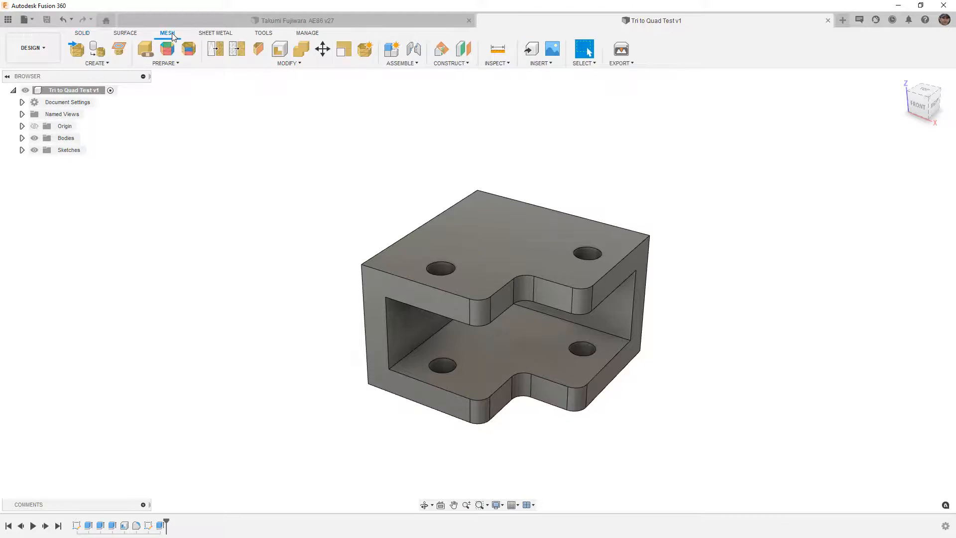
{"action": "left_click", "coordinate": [77, 49]}
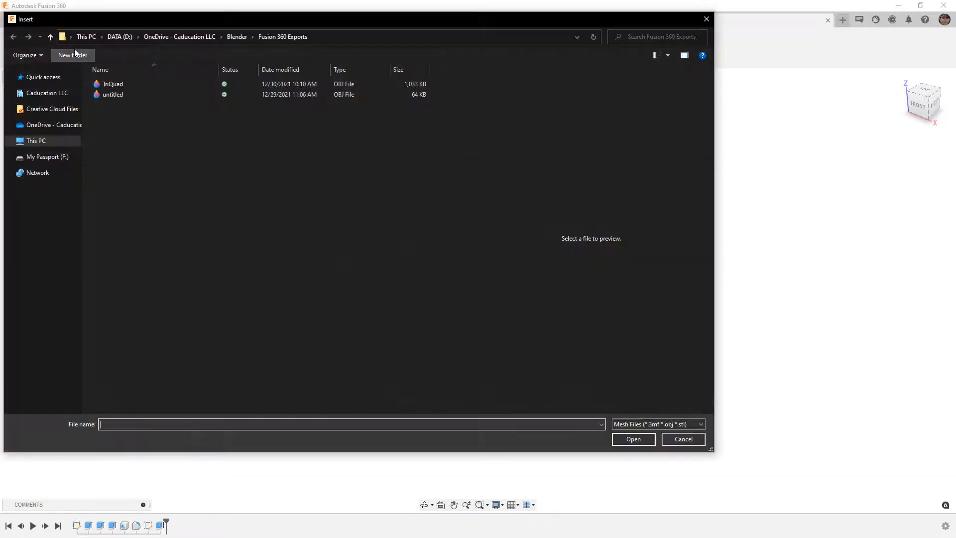
{"action": "left_click", "coordinate": [113, 84]}
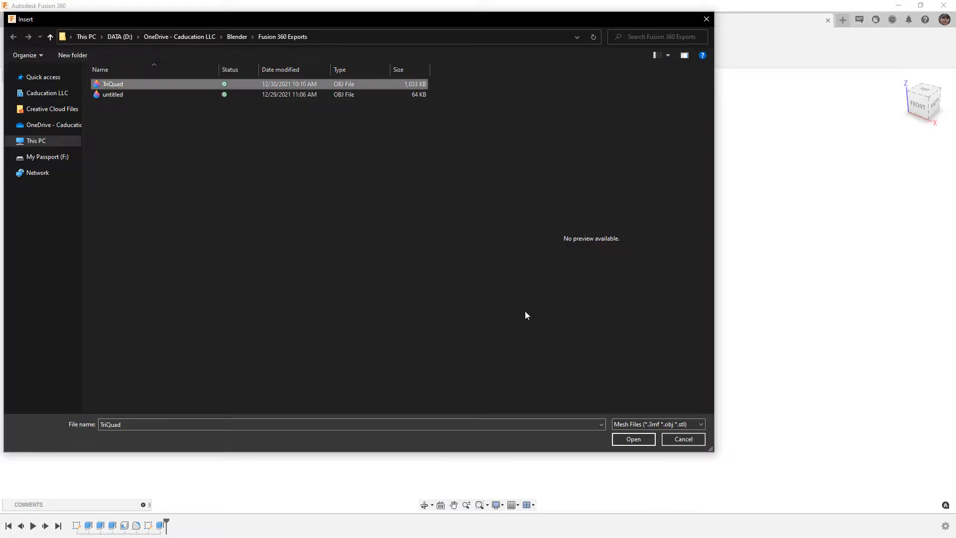
{"action": "left_click", "coordinate": [645, 437]}
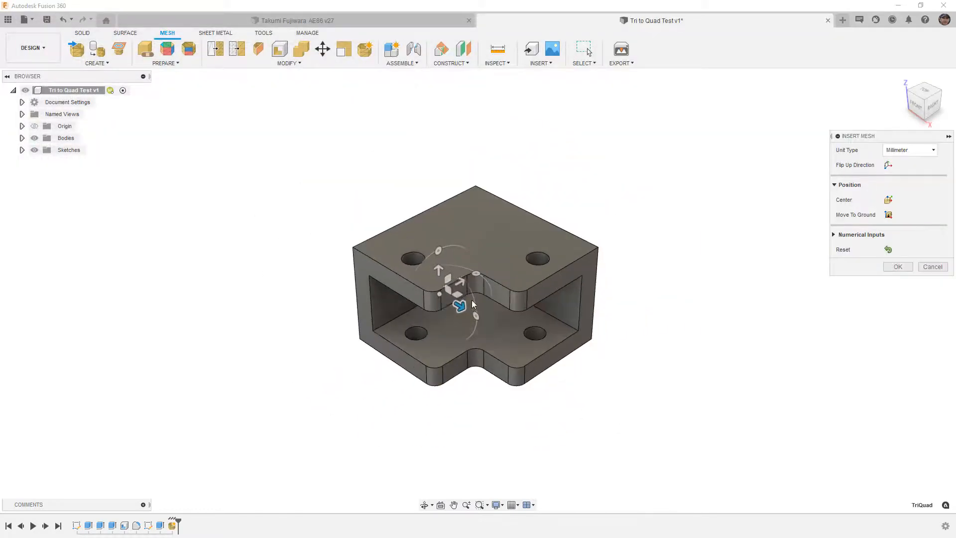
Move the inserted mesh away from the solid bracket, try centimeter as its unit type, and set the unit type to meter.
{"action": "left_click_drag", "start_coordinate": [461, 306], "coordinate": [620, 403]}
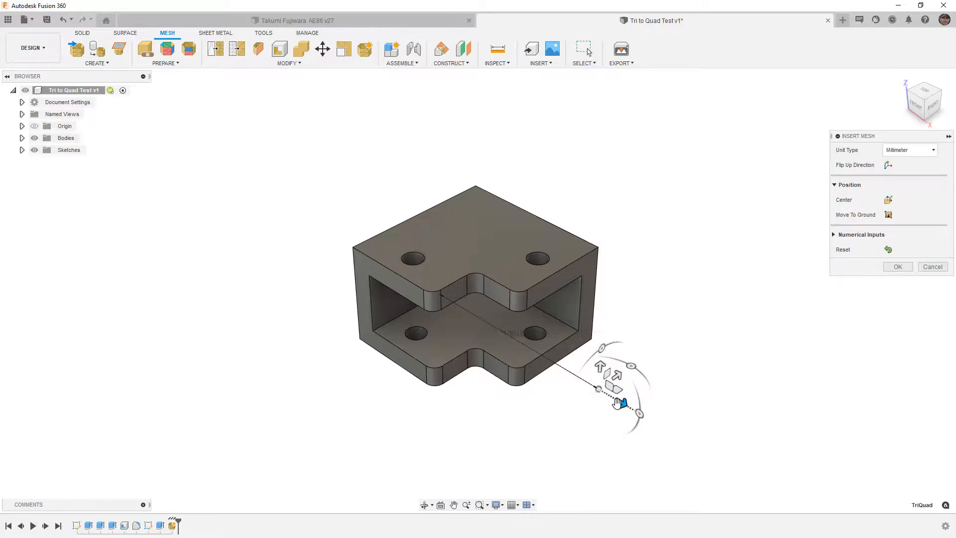
{"action": "scroll", "coordinate": [620, 402], "scroll_direction": "up", "scroll_amount": 10}
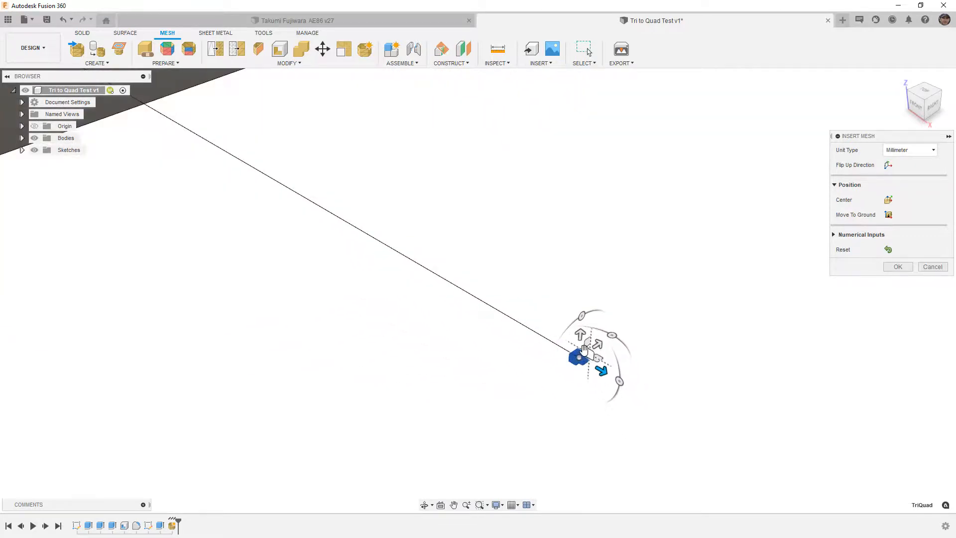
{"action": "scroll", "coordinate": [585, 354], "scroll_direction": "down", "scroll_amount": 5}
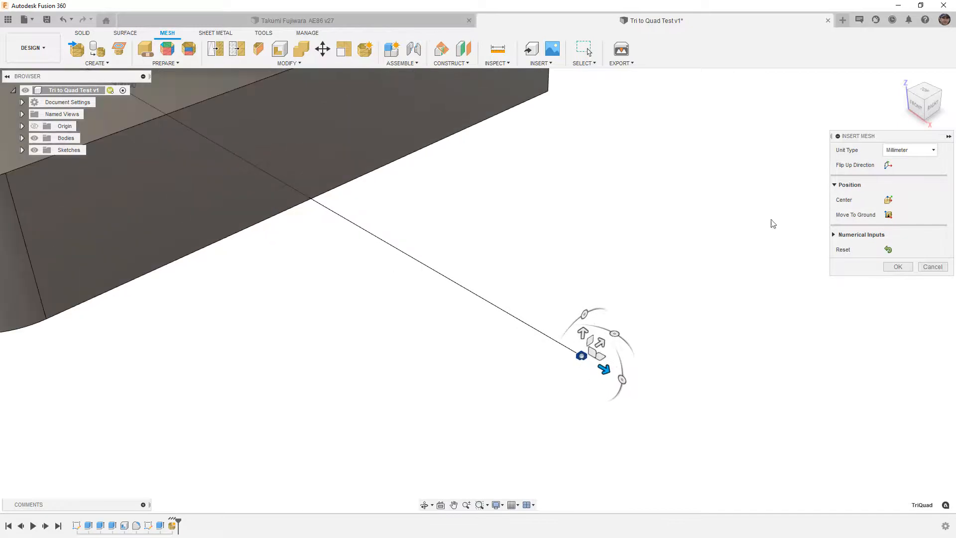
{"action": "left_click", "coordinate": [901, 150]}
{"action": "left_click", "coordinate": [918, 170]}
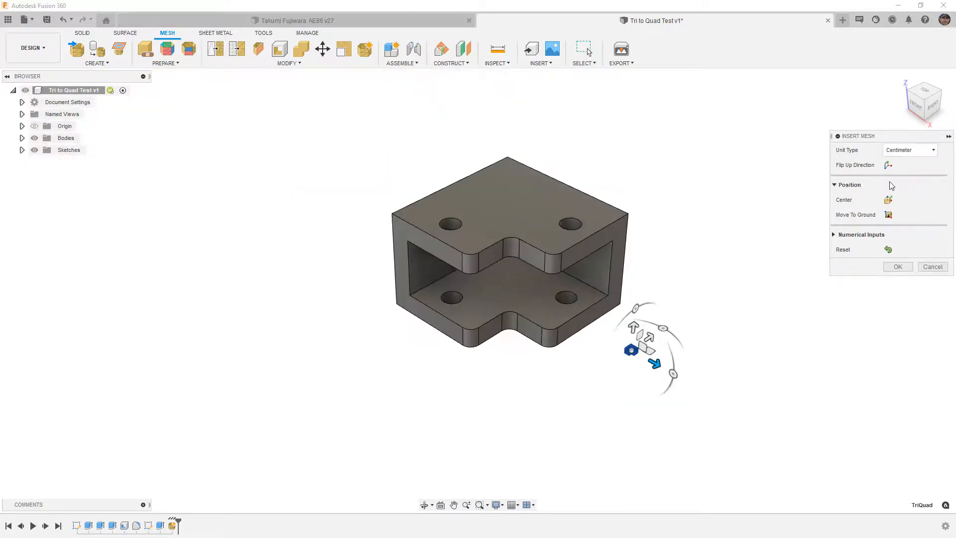
{"action": "left_click", "coordinate": [916, 150]}
{"action": "left_click", "coordinate": [911, 180]}
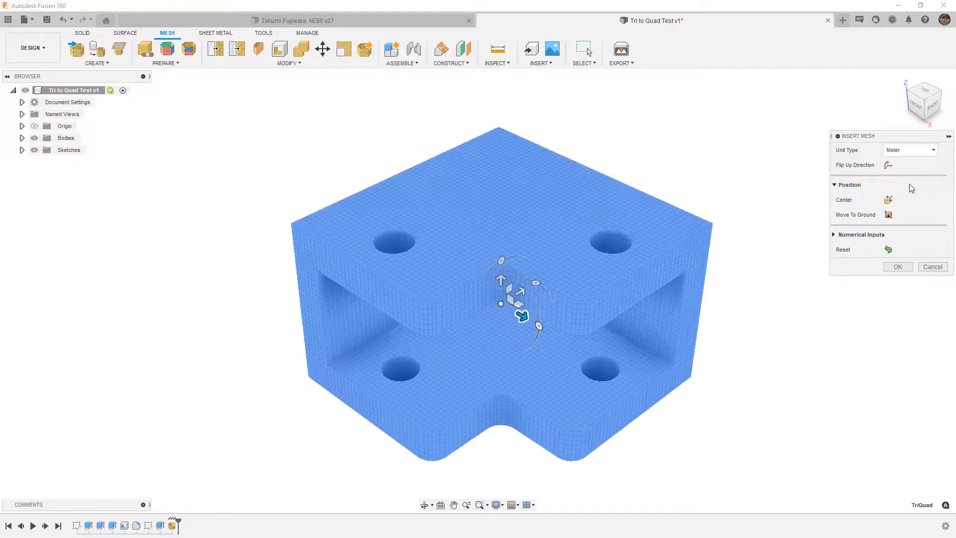
Shift the enlarged mesh about 275 mm along the X axis, clear of the solid bracket.
{"action": "left_click_drag", "start_coordinate": [522, 316], "coordinate": [645, 381]}
{"action": "scroll", "coordinate": [553, 247], "scroll_direction": "down", "scroll_amount": 2}
{"action": "middle_click_drag", "start_coordinate": [553, 247], "coordinate": [573, 205]}
Try the inch unit type for the mesh, set it back to meter, and accept the mesh insertion.
{"action": "left_click", "coordinate": [916, 151]}
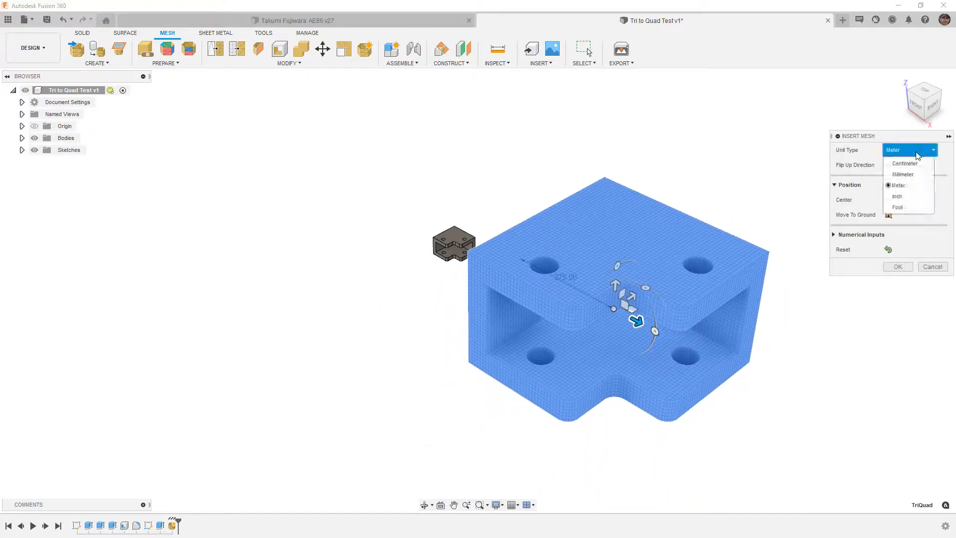
{"action": "left_click", "coordinate": [905, 198]}
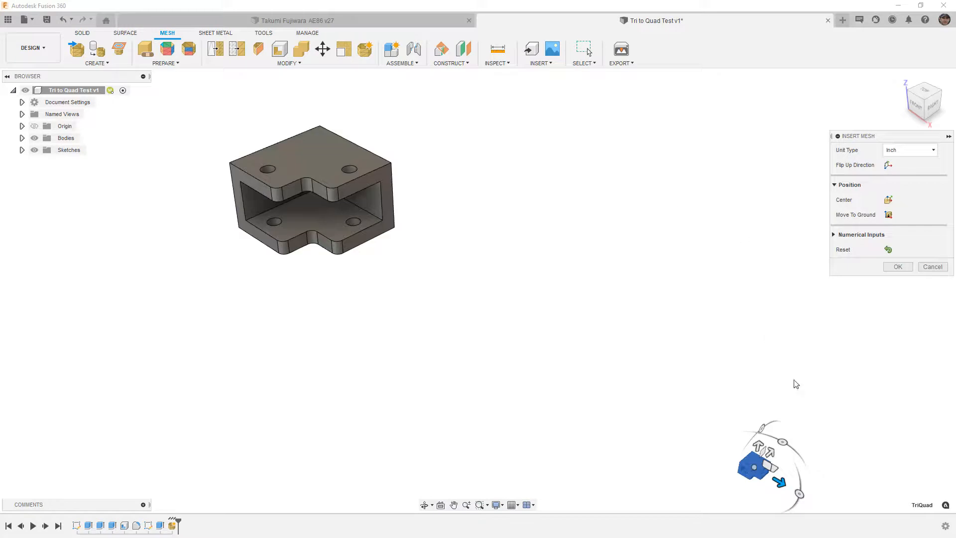
{"action": "left_click", "coordinate": [916, 150]}
{"action": "left_click", "coordinate": [908, 188]}
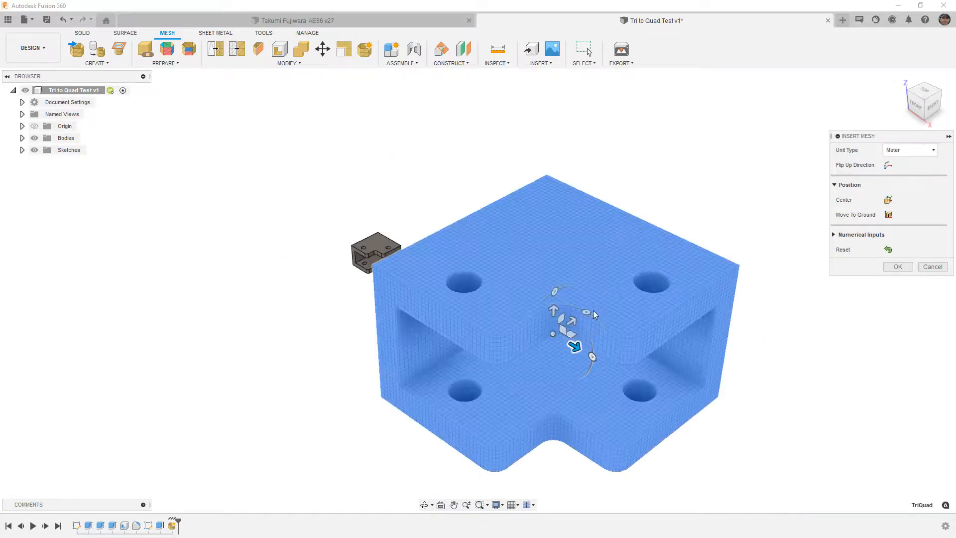
{"action": "left_click", "coordinate": [893, 268]}
Inspect the inserted mesh's faces, paste a copy of solid Body1 in place, and hide the original Body1.
{"action": "scroll", "coordinate": [487, 317], "scroll_direction": "up", "scroll_amount": 3}
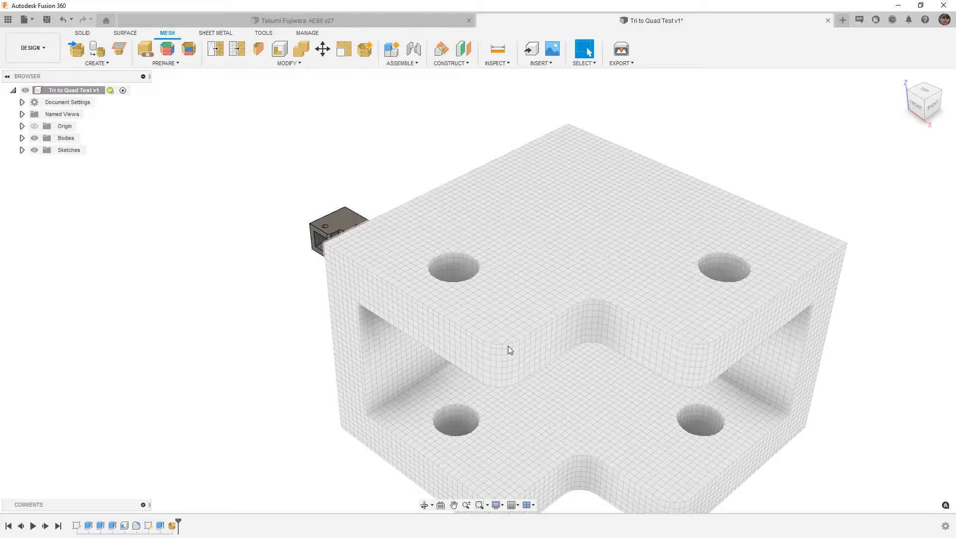
{"action": "scroll", "coordinate": [509, 347], "scroll_direction": "up", "scroll_amount": 5}
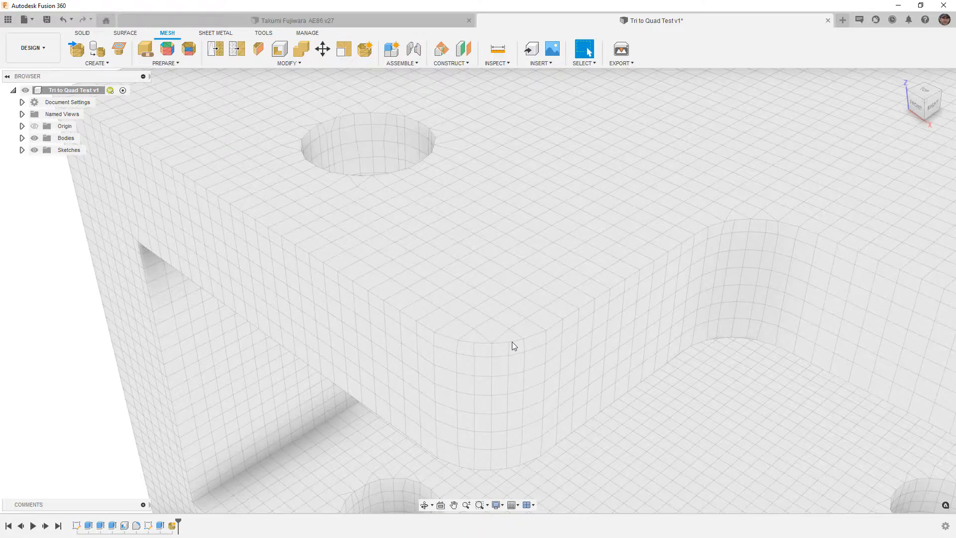
{"action": "scroll", "coordinate": [513, 342], "scroll_direction": "down", "scroll_amount": 8}
{"action": "middle_click_drag", "start_coordinate": [488, 327], "coordinate": [495, 308]}
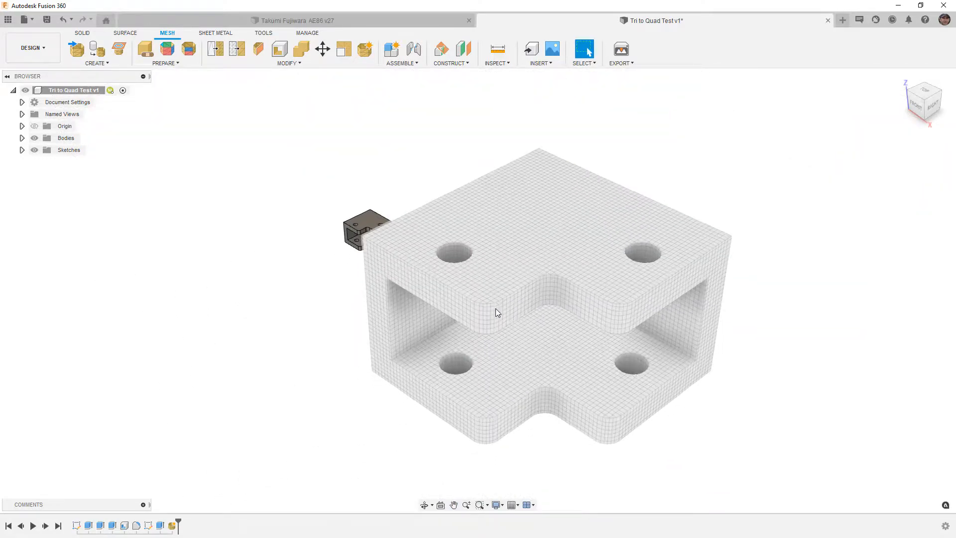
{"action": "left_click", "coordinate": [367, 222]}
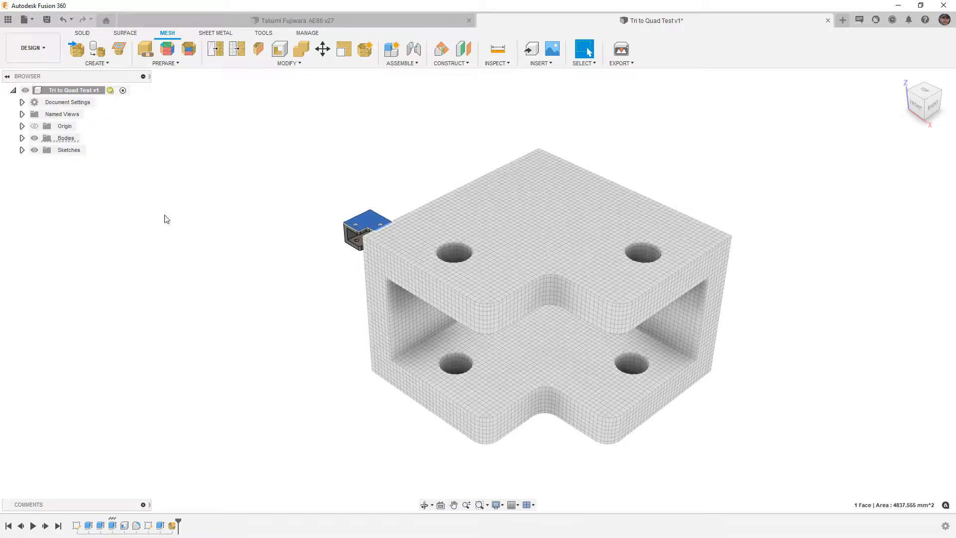
{"action": "left_click", "coordinate": [22, 138]}
{"action": "left_click", "coordinate": [75, 150]}
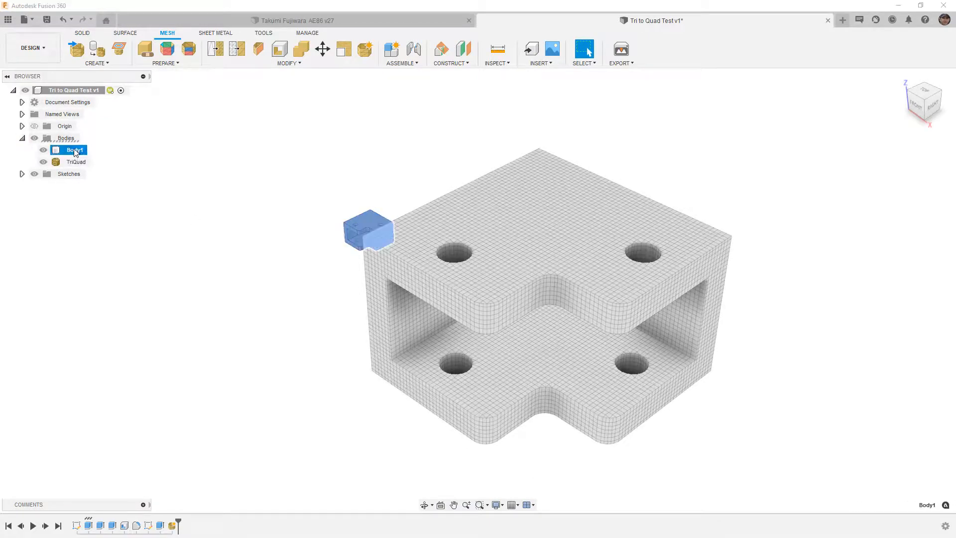
{"action": "right_click", "coordinate": [77, 152]}
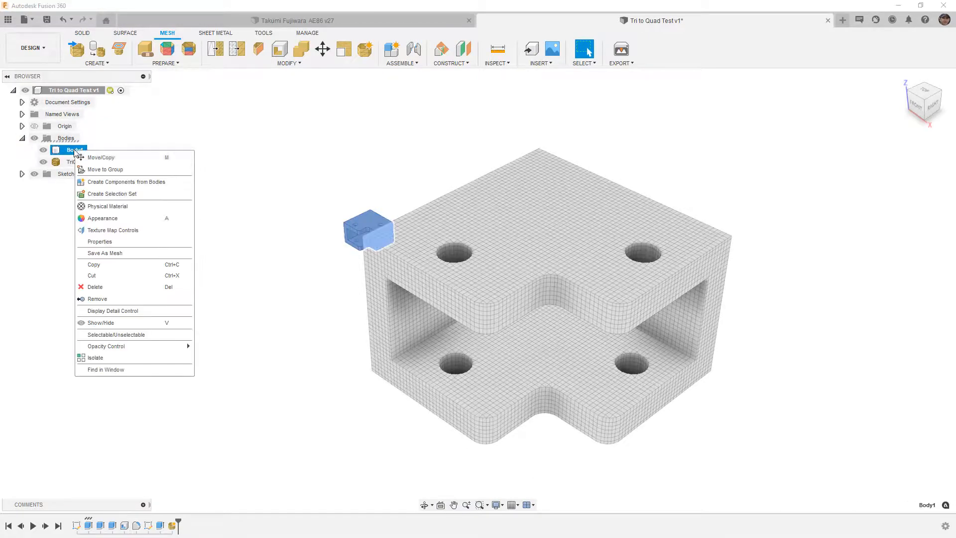
{"action": "left_click", "coordinate": [93, 265]}
{"action": "key", "text": "ctrl+v"}
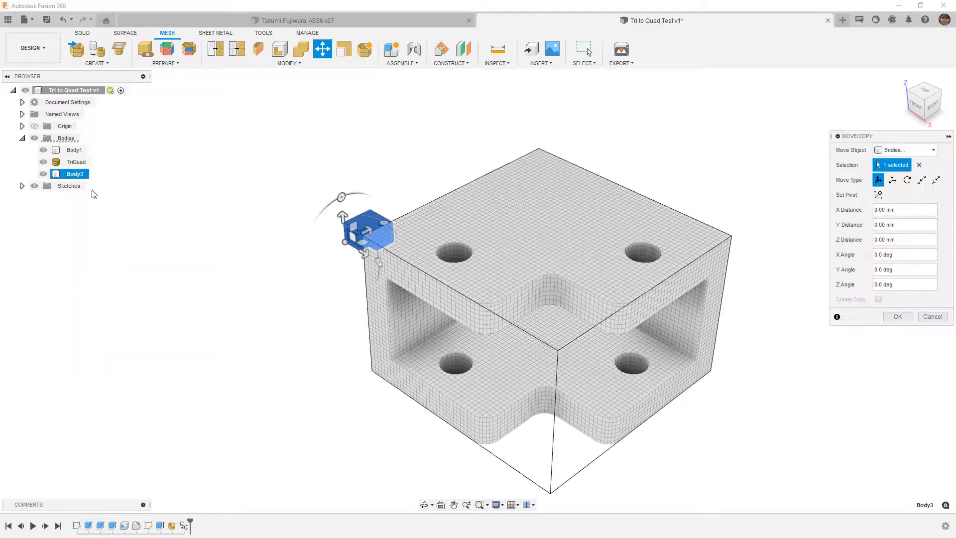
{"action": "key", "text": "Return"}
{"action": "left_click", "coordinate": [43, 150]}
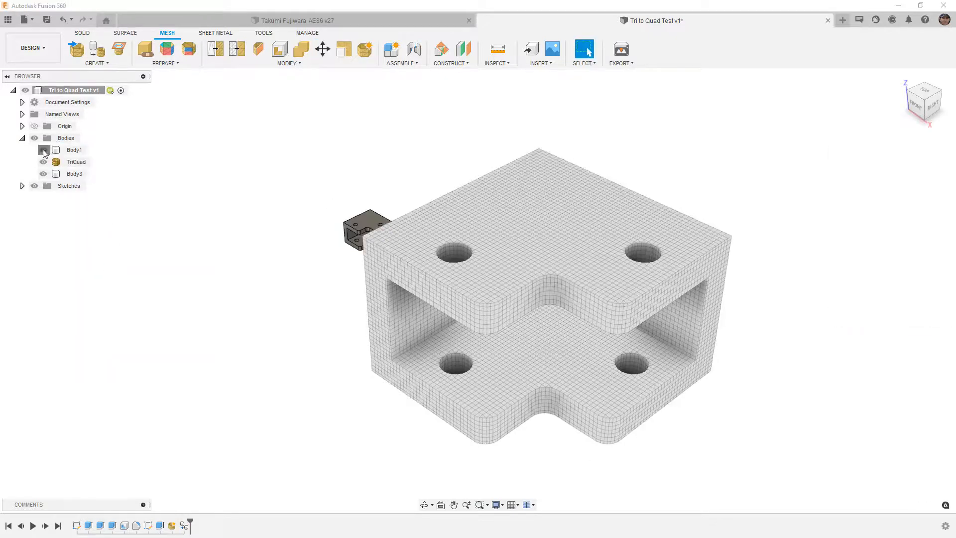
Preview a Medium-refinement tessellation of the small solid Body3 with quad creation enabled.
{"action": "middle_click_drag", "start_coordinate": [299, 214], "coordinate": [354, 253]}
{"action": "scroll", "coordinate": [360, 253], "scroll_direction": "up", "scroll_amount": 3}
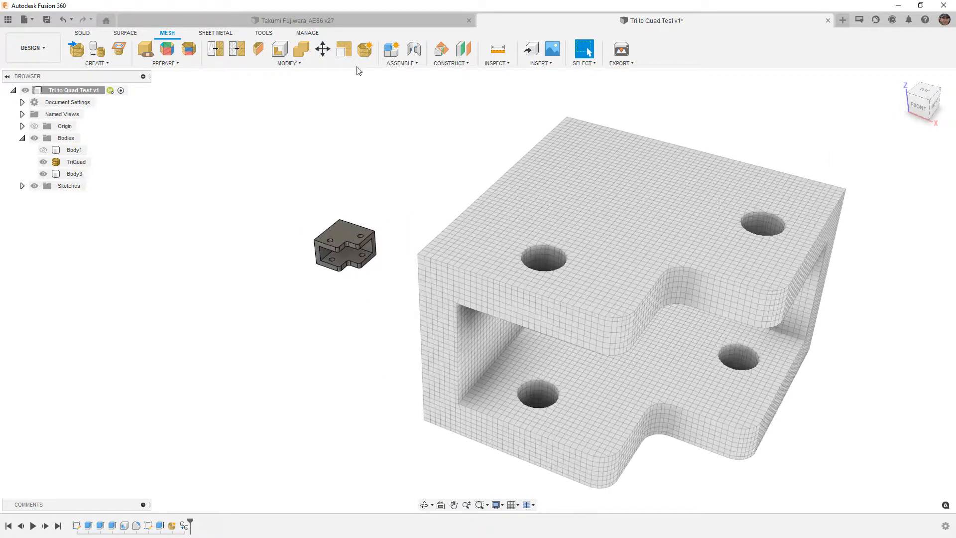
{"action": "left_click", "coordinate": [301, 64]}
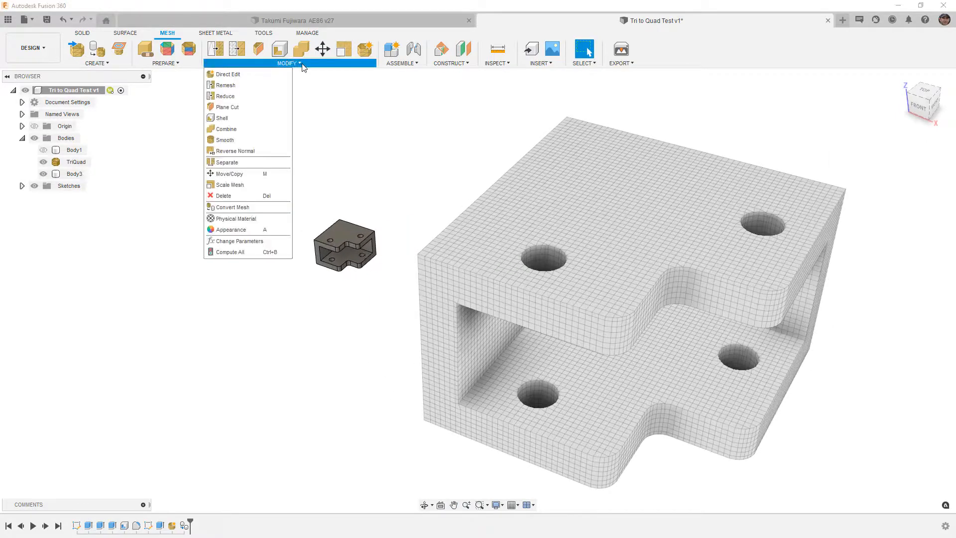
{"action": "left_click", "coordinate": [98, 49]}
{"action": "left_click", "coordinate": [334, 234]}
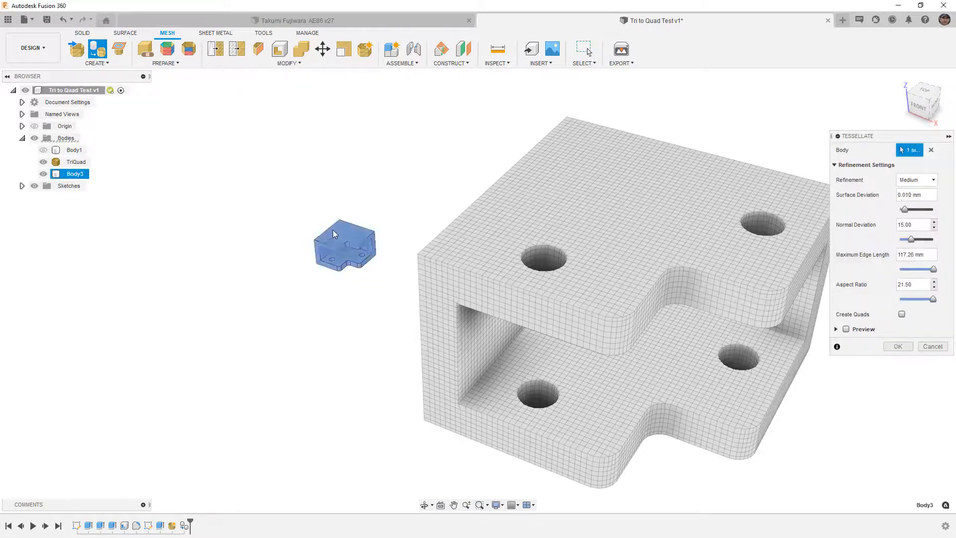
{"action": "left_click", "coordinate": [901, 315]}
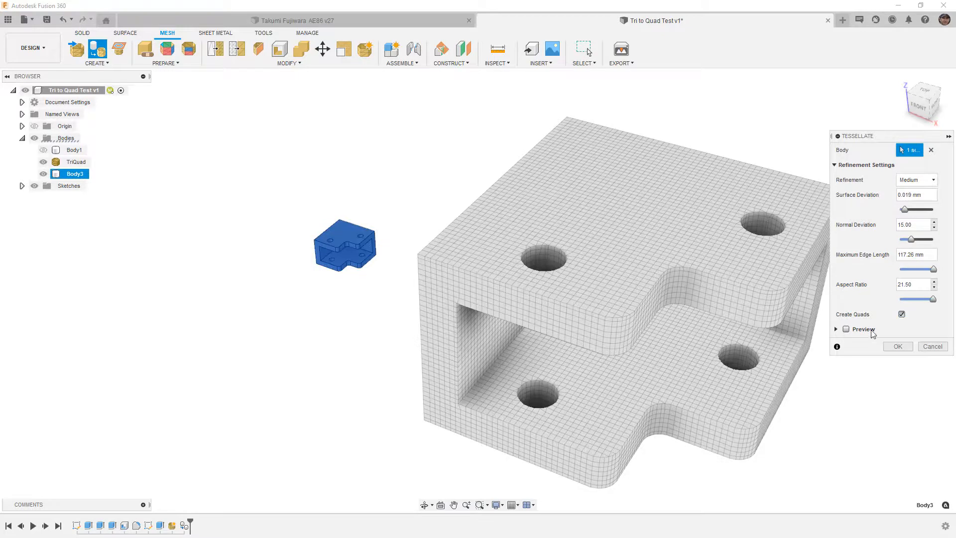
{"action": "left_click", "coordinate": [846, 330]}
{"action": "scroll", "coordinate": [337, 238], "scroll_direction": "up", "scroll_amount": 3}
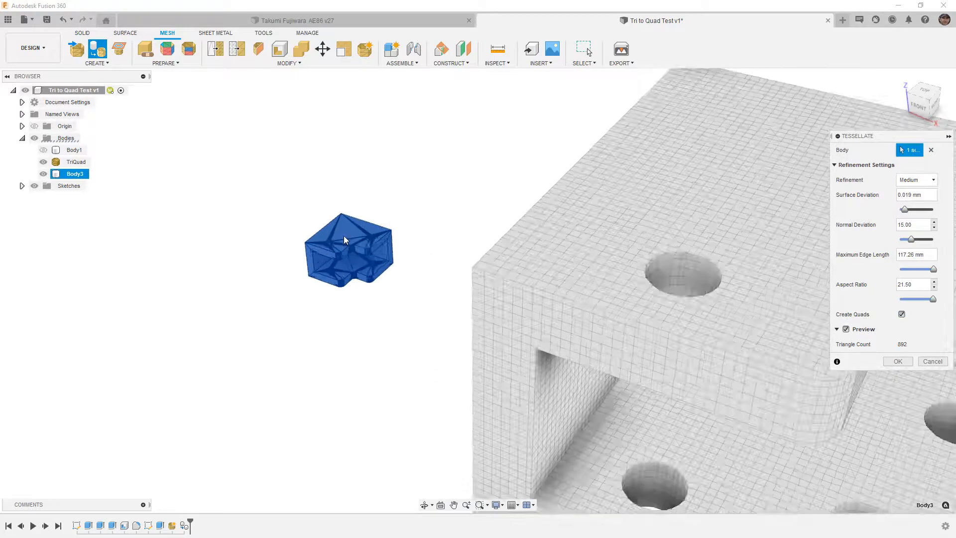
{"action": "scroll", "coordinate": [337, 238], "scroll_direction": "up", "scroll_amount": 5}
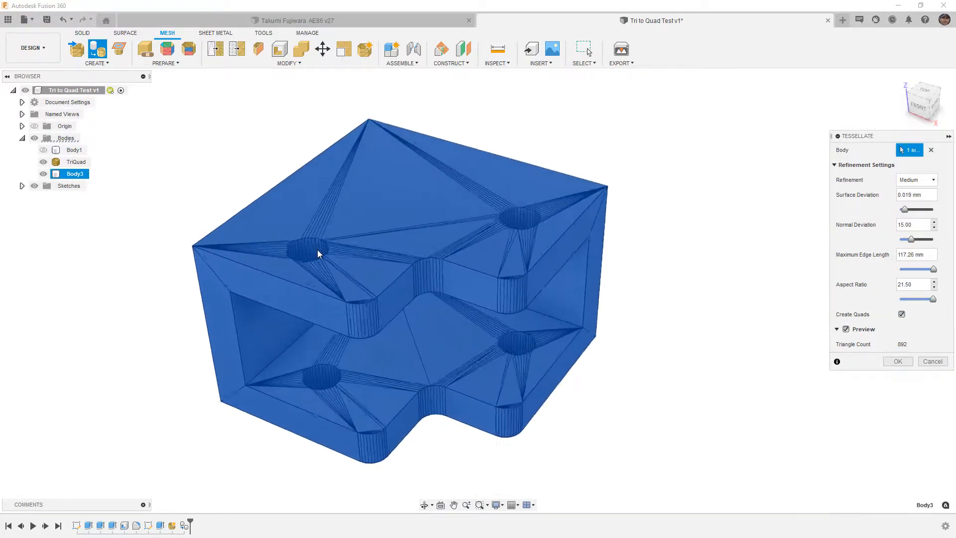
{"action": "scroll", "coordinate": [318, 254], "scroll_direction": "up", "scroll_amount": 2}
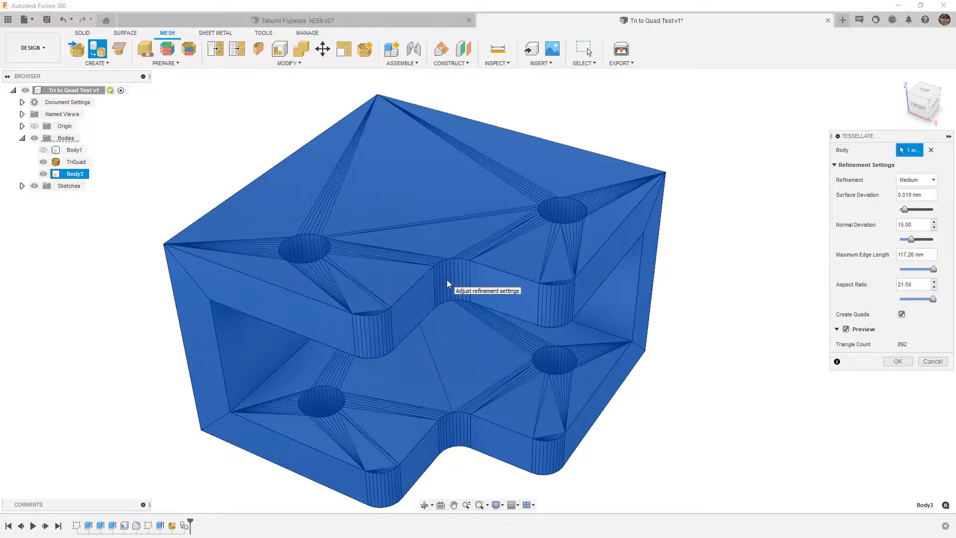
{"action": "scroll", "coordinate": [447, 284], "scroll_direction": "down", "scroll_amount": 1}
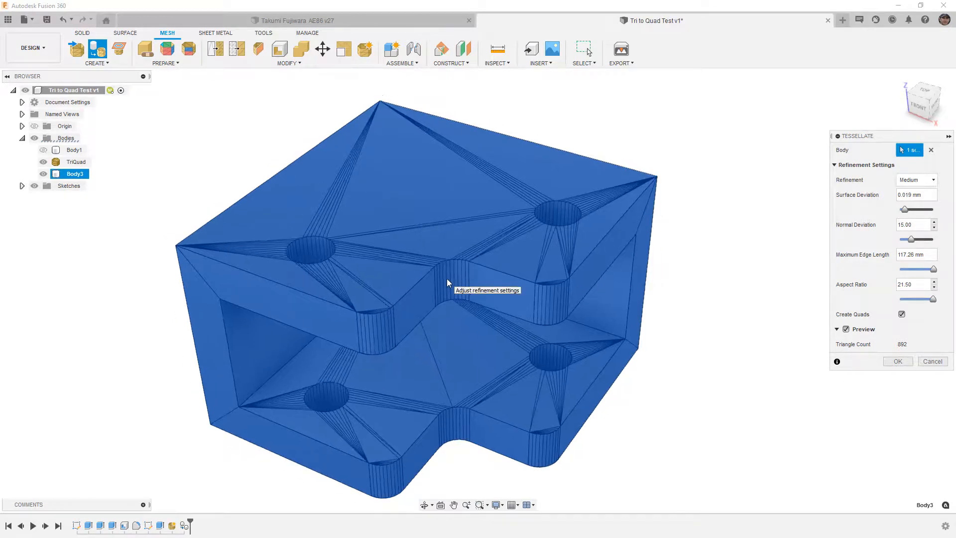
Try the High refinement preset for Body3's tessellation and cancel the command.
{"action": "left_click", "coordinate": [927, 181]}
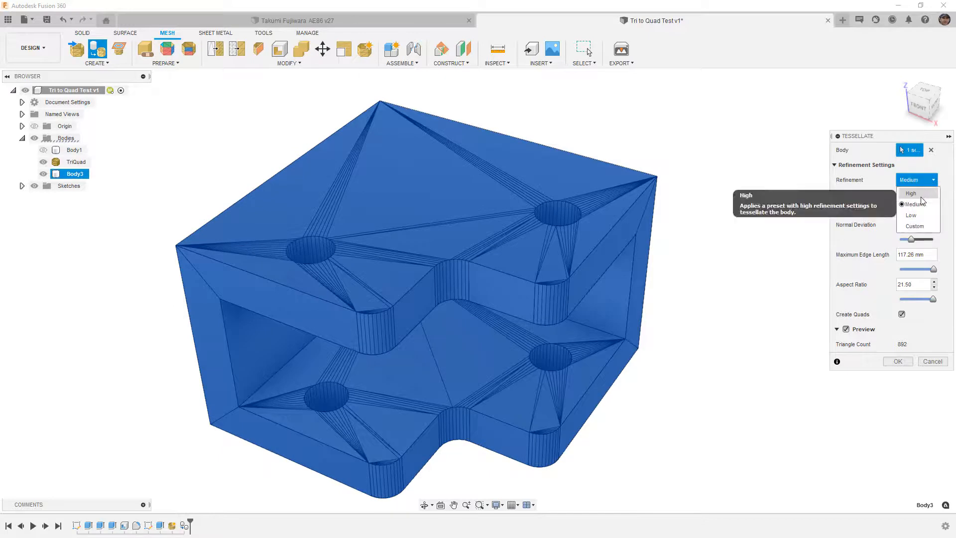
{"action": "left_click", "coordinate": [916, 193]}
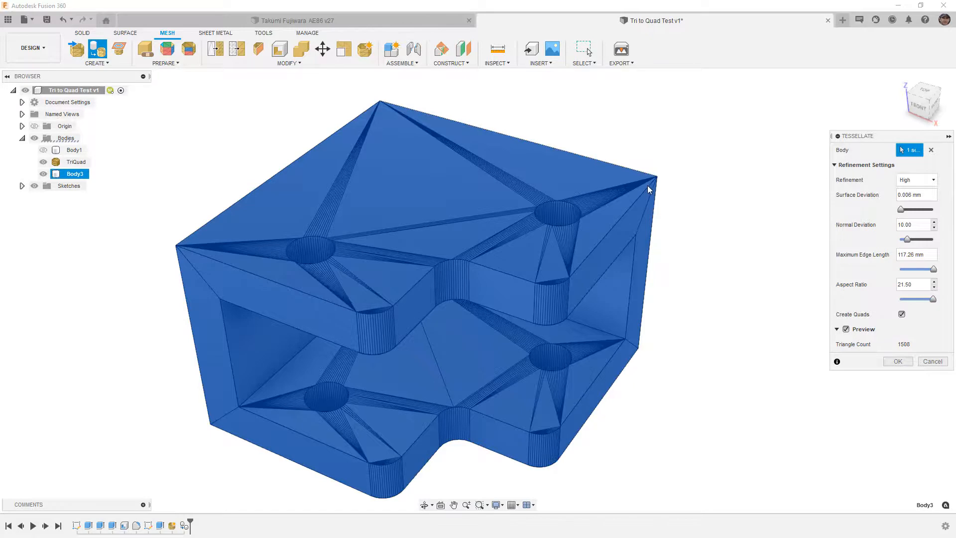
{"action": "left_click", "coordinate": [933, 361]}
{"action": "scroll", "coordinate": [524, 268], "scroll_direction": "down", "scroll_amount": 10}
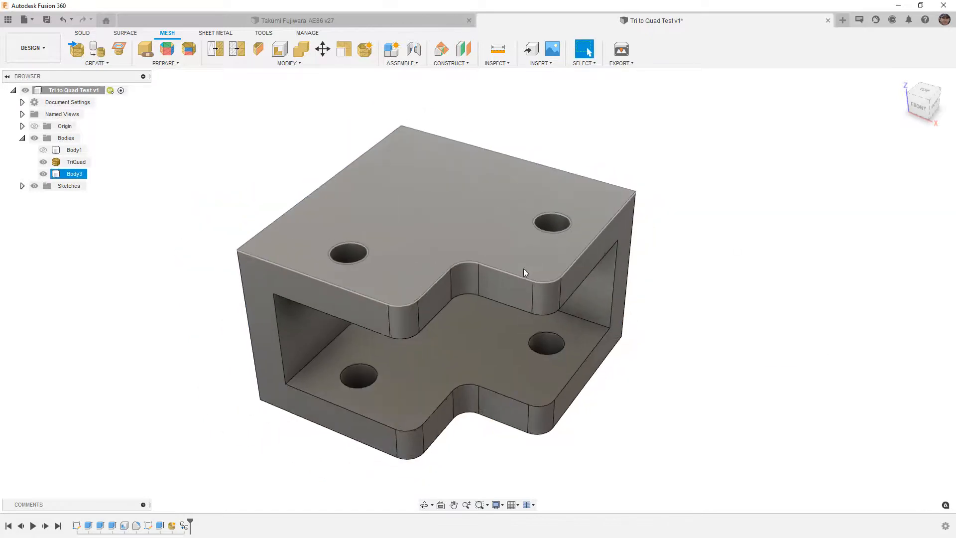
{"action": "scroll", "coordinate": [434, 256], "scroll_direction": "down", "scroll_amount": 5}
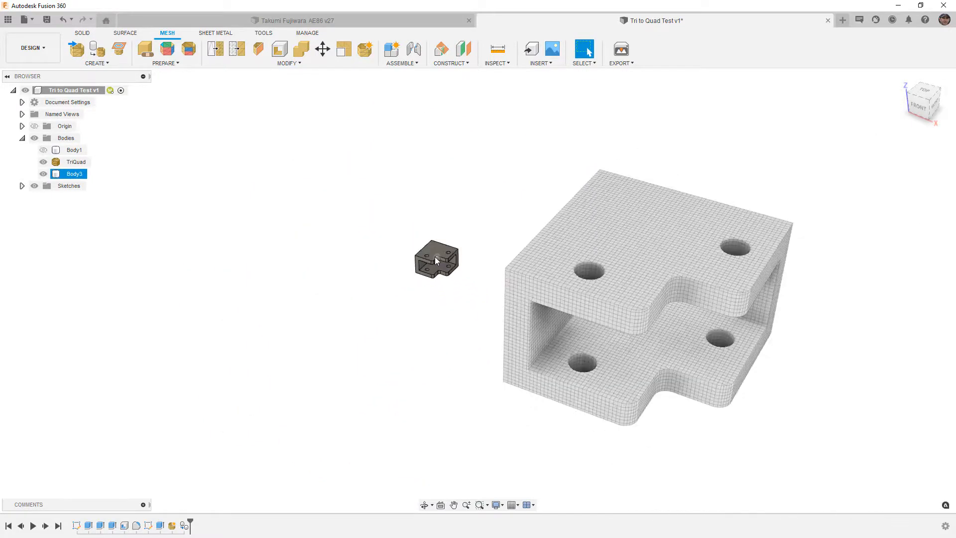
Create a form and convert the TriQuad mesh into a new T-Spline body using the Quad Mesh to T-Splines type.
{"action": "left_click", "coordinate": [228, 92]}
{"action": "left_click", "coordinate": [82, 33]}
{"action": "left_click", "coordinate": [617, 280]}
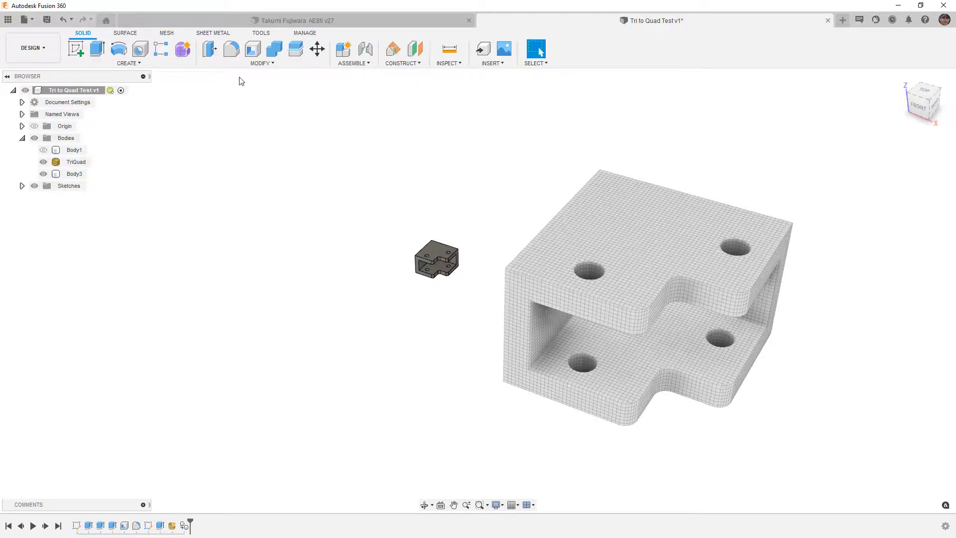
{"action": "left_click", "coordinate": [183, 49]}
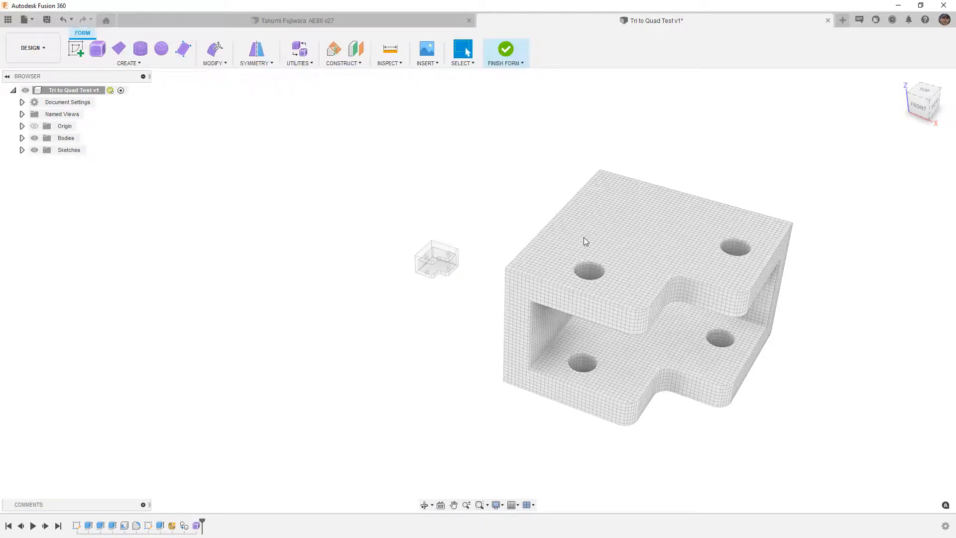
{"action": "left_click", "coordinate": [305, 67]}
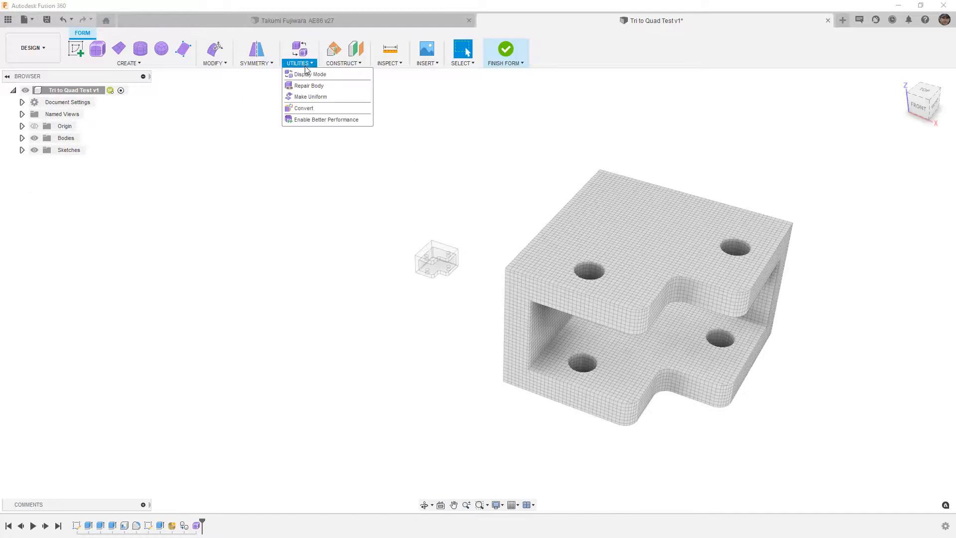
{"action": "left_click", "coordinate": [318, 108]}
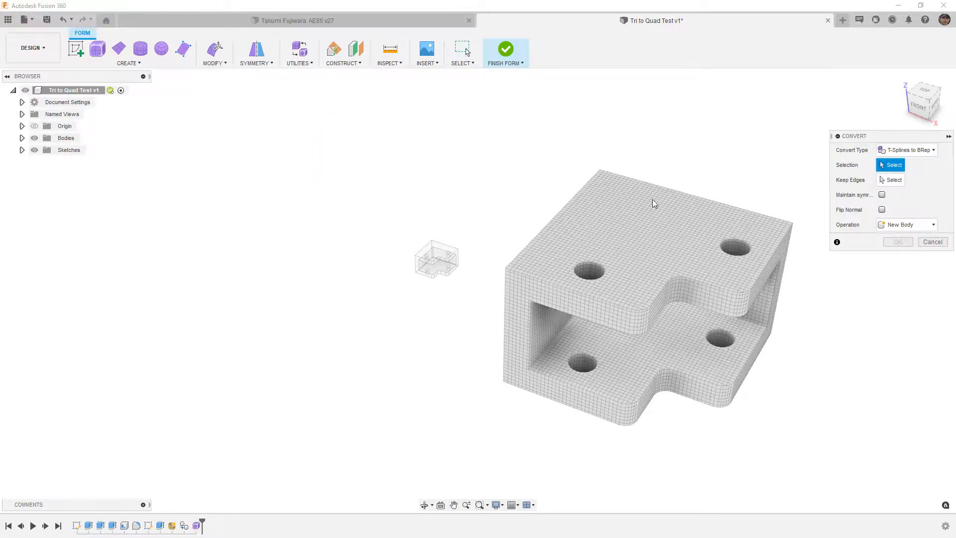
{"action": "left_click", "coordinate": [920, 151]}
{"action": "left_click", "coordinate": [912, 185]}
{"action": "left_click", "coordinate": [685, 223]}
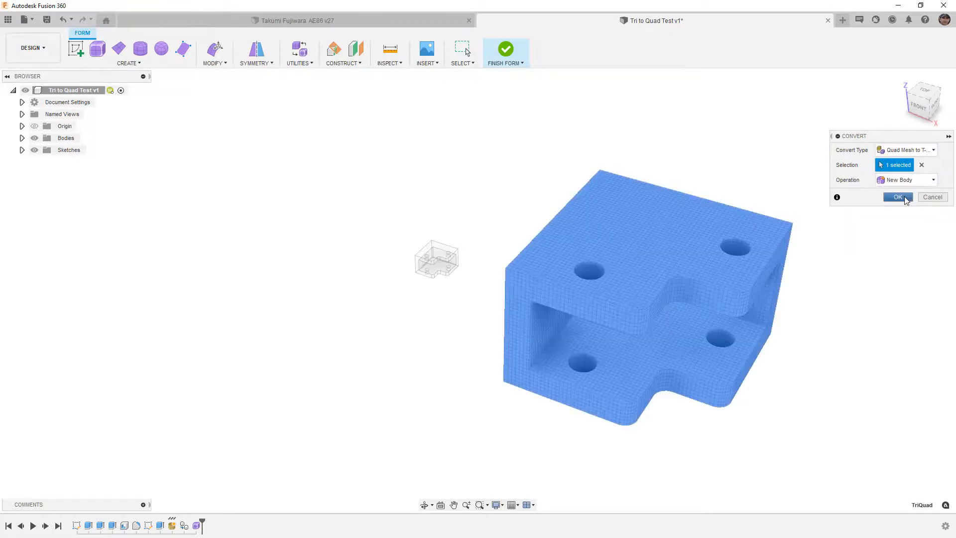
{"action": "left_click", "coordinate": [898, 197]}
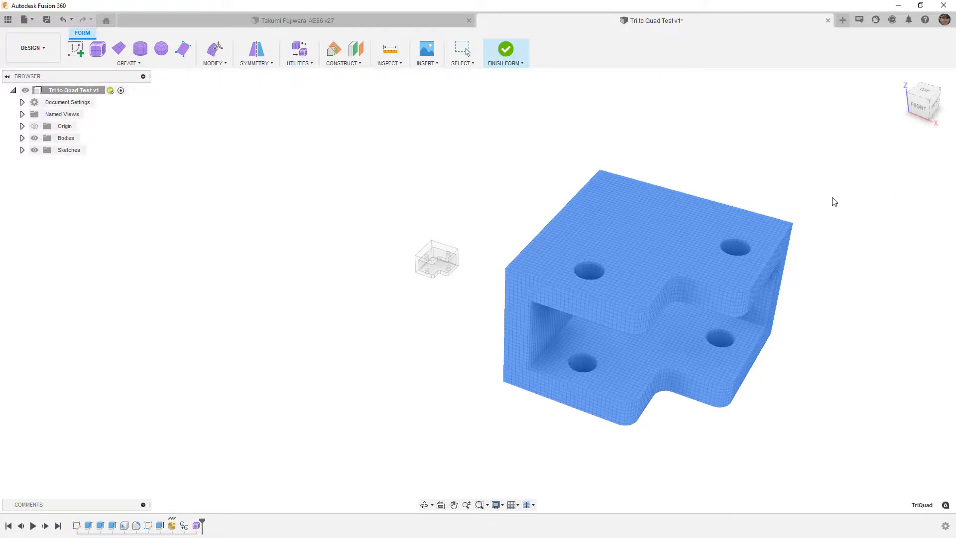
Inspect the converted T-Spline body, switching its display to smooth and back to the control frame view.
{"action": "middle_click_drag", "start_coordinate": [835, 201], "coordinate": [765, 191]}
{"action": "mouse_move", "coordinate": [581, 223]}
{"action": "middle_mouse_down", "text": "shift"}
{"action": "mouse_move", "coordinate": [431, 221]}
{"action": "mouse_move", "coordinate": [566, 220]}
{"action": "middle_mouse_up", "text": "shift"}
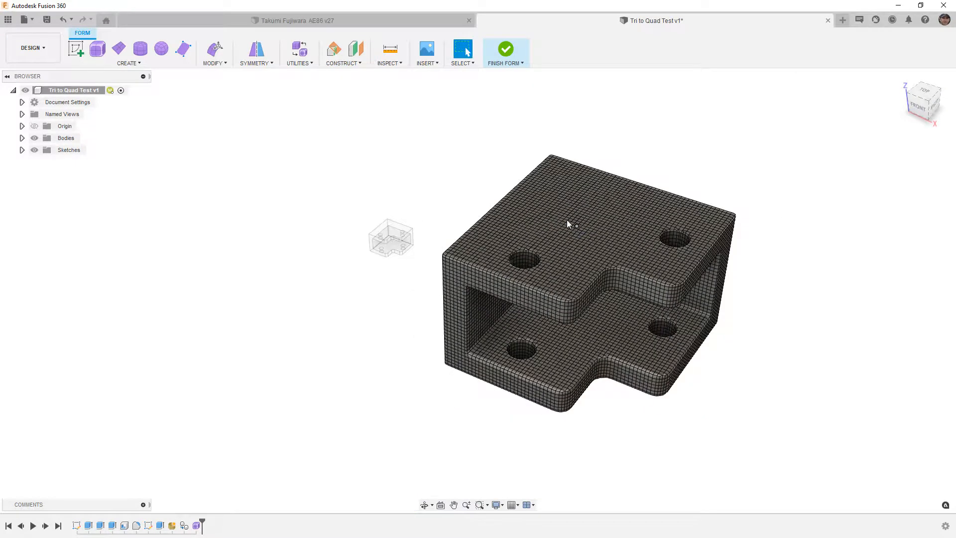
{"action": "left_click", "coordinate": [21, 137]}
{"action": "left_click", "coordinate": [80, 164]}
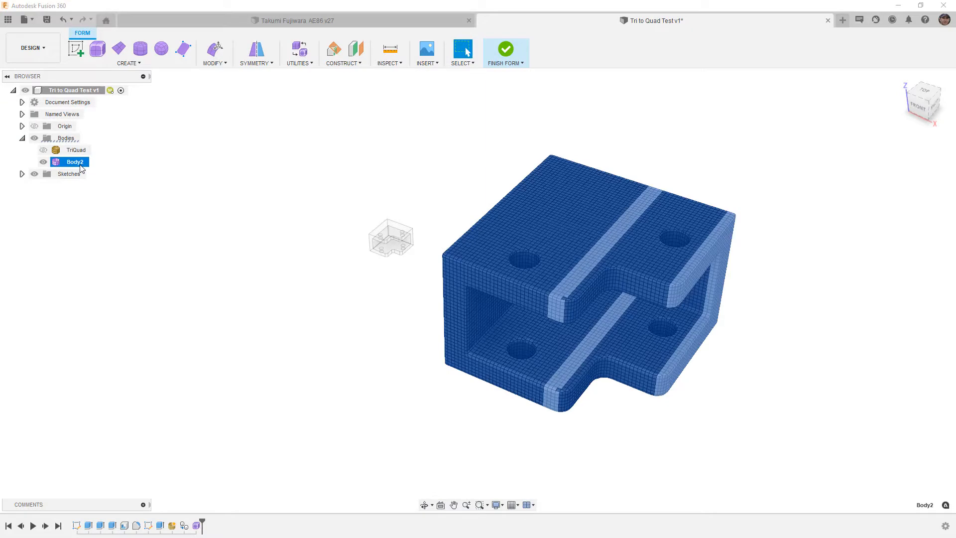
{"action": "left_click", "coordinate": [175, 196]}
{"action": "scroll", "coordinate": [537, 276], "scroll_direction": "up", "scroll_amount": 4}
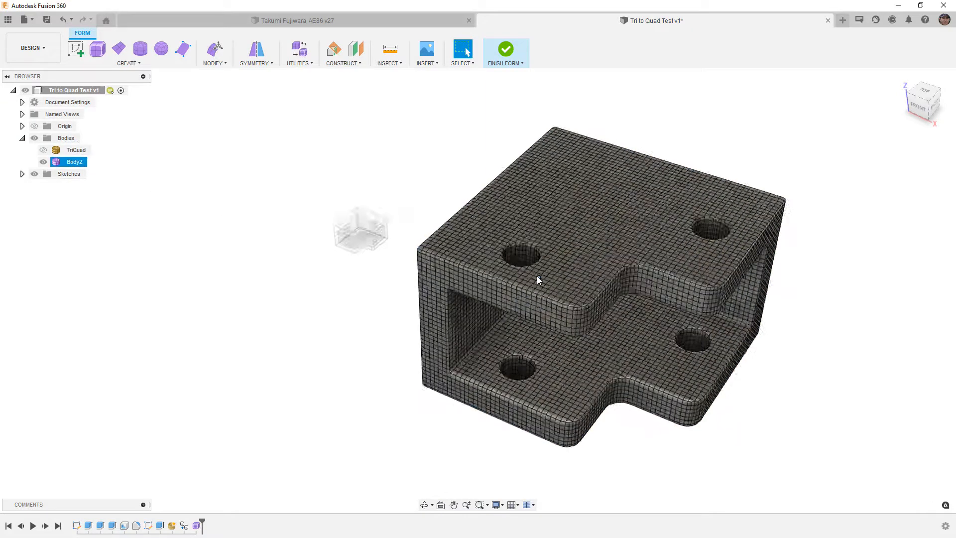
{"action": "scroll", "coordinate": [641, 343], "scroll_direction": "up", "scroll_amount": 3}
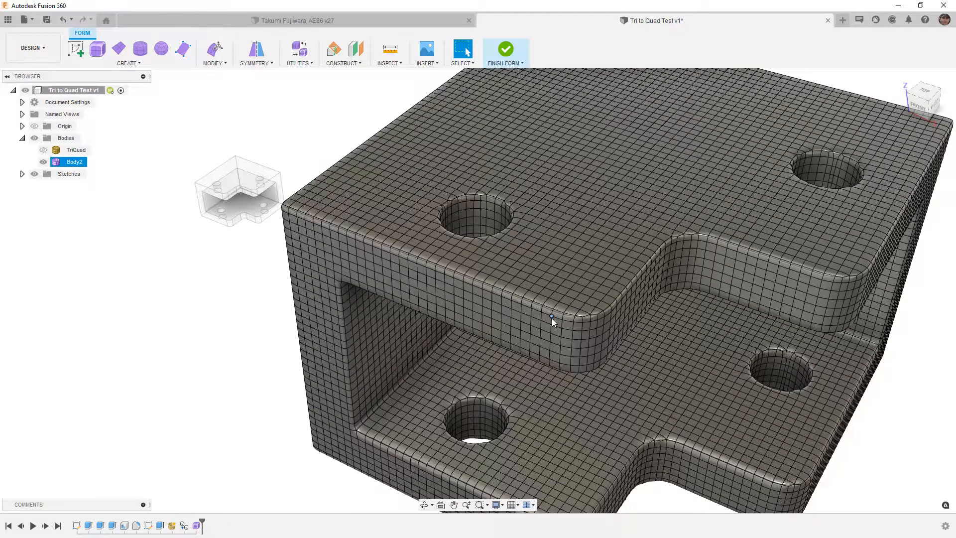
{"action": "key", "text": "alt+3"}
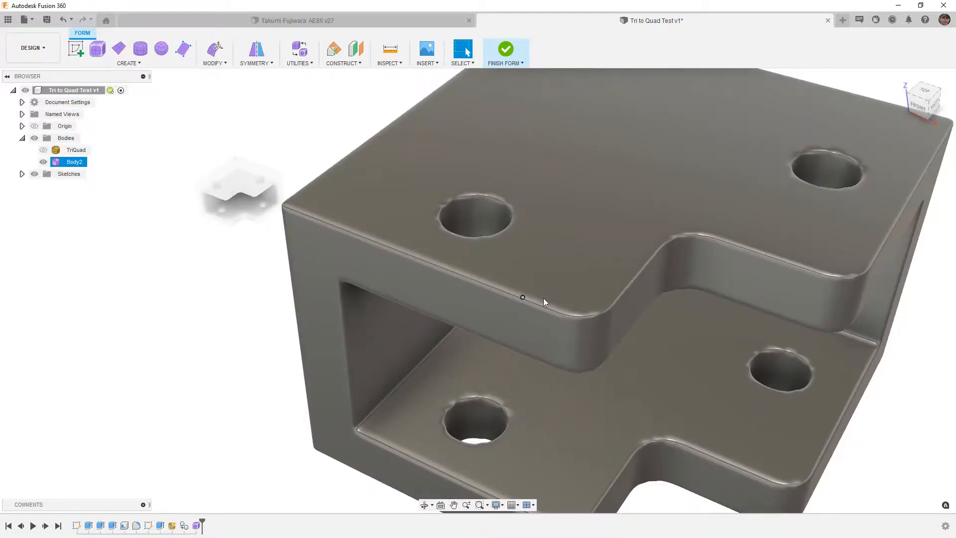
{"action": "key", "text": "alt+2"}
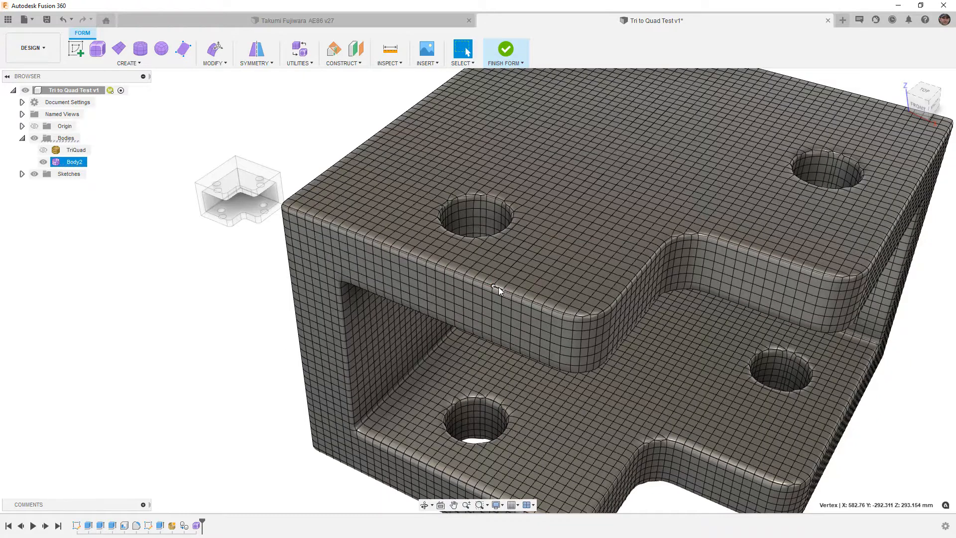
Check the edge flow along the bracket's upper front edge and rounded corner by selecting its edge loops, and clear the selection.
{"action": "scroll", "coordinate": [498, 287], "scroll_direction": "up", "scroll_amount": 3}
{"action": "double_click", "coordinate": [498, 287]}
{"action": "scroll", "coordinate": [629, 328], "scroll_direction": "up", "scroll_amount": 3}
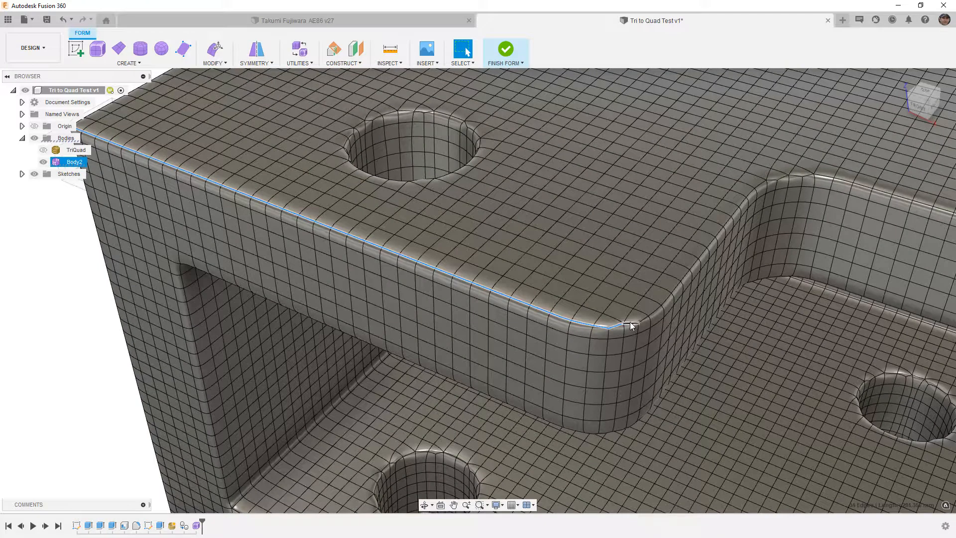
{"action": "double_click", "coordinate": [644, 319], "text": "shift"}
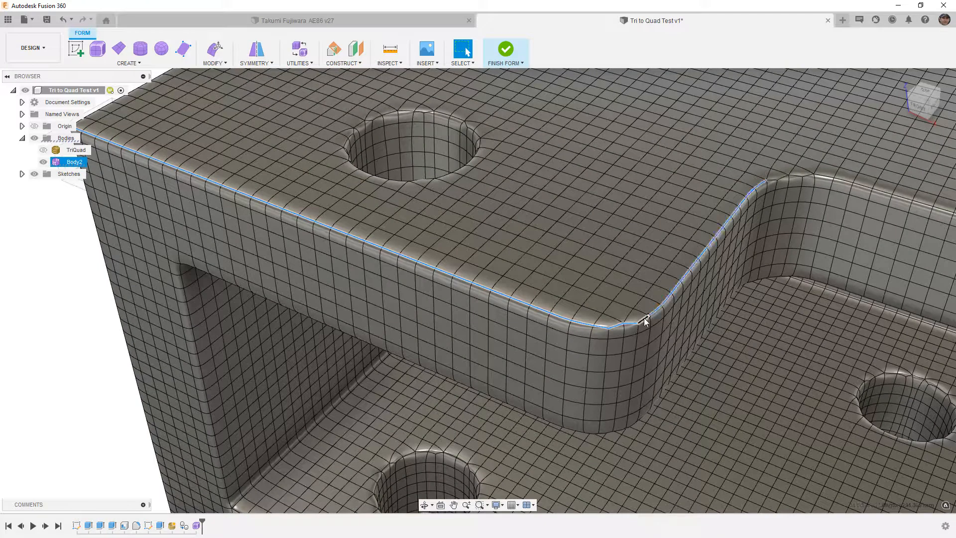
{"action": "scroll", "coordinate": [611, 249], "scroll_direction": "down", "scroll_amount": 8}
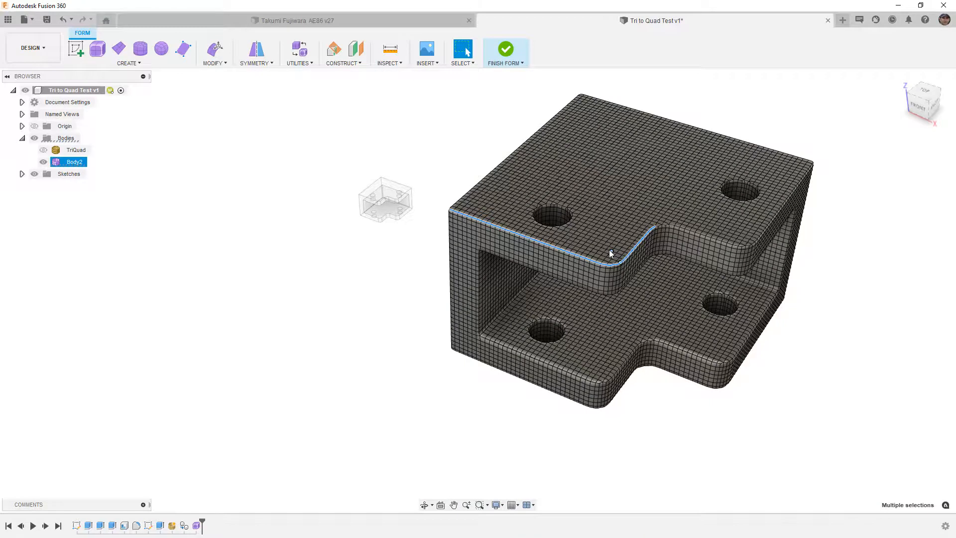
{"action": "middle_click_drag", "start_coordinate": [528, 307], "coordinate": [471, 331], "text": "shift"}
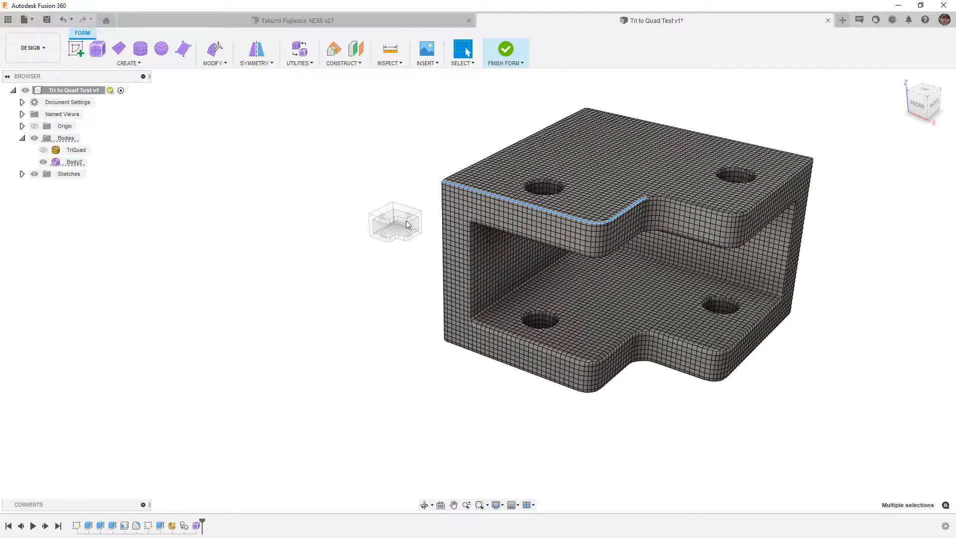
{"action": "left_click", "coordinate": [406, 272]}
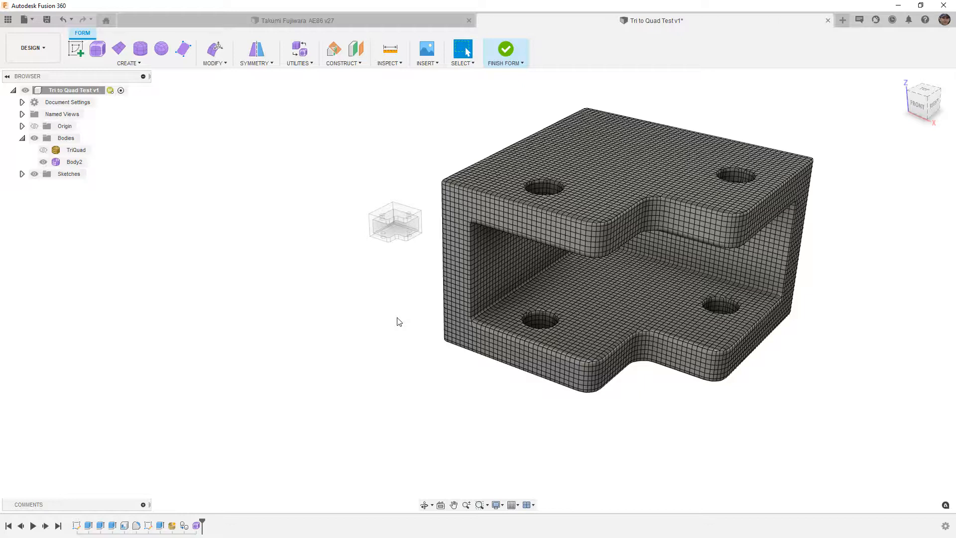
Finish the form so the T-Spline bracket becomes a solid body.
{"action": "left_click", "coordinate": [515, 278]}
{"action": "left_click", "coordinate": [358, 310]}
{"action": "left_click", "coordinate": [491, 189]}
{"action": "left_click", "coordinate": [321, 349]}
{"action": "left_click", "coordinate": [505, 55]}
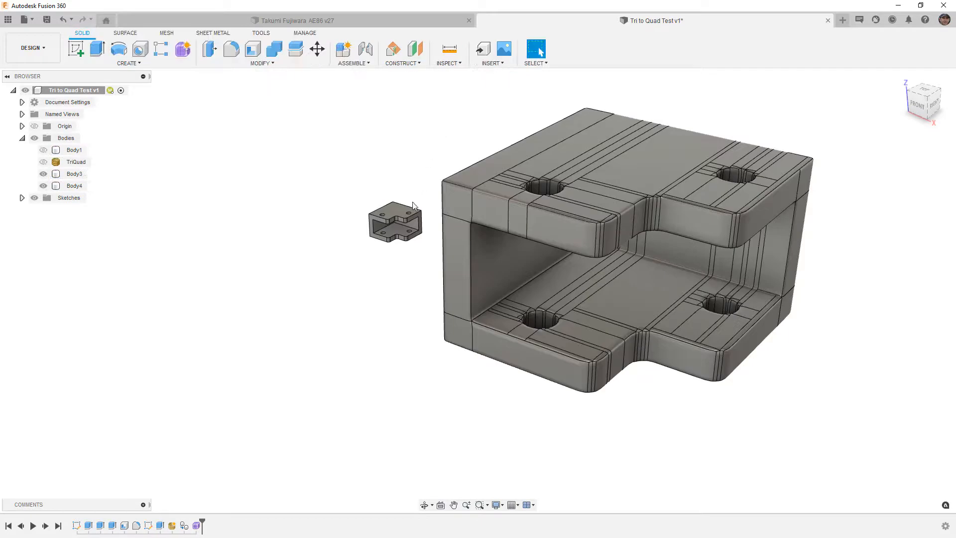
Examine the top face of the small original bracket beside the converted solid.
{"action": "left_click", "coordinate": [397, 214]}
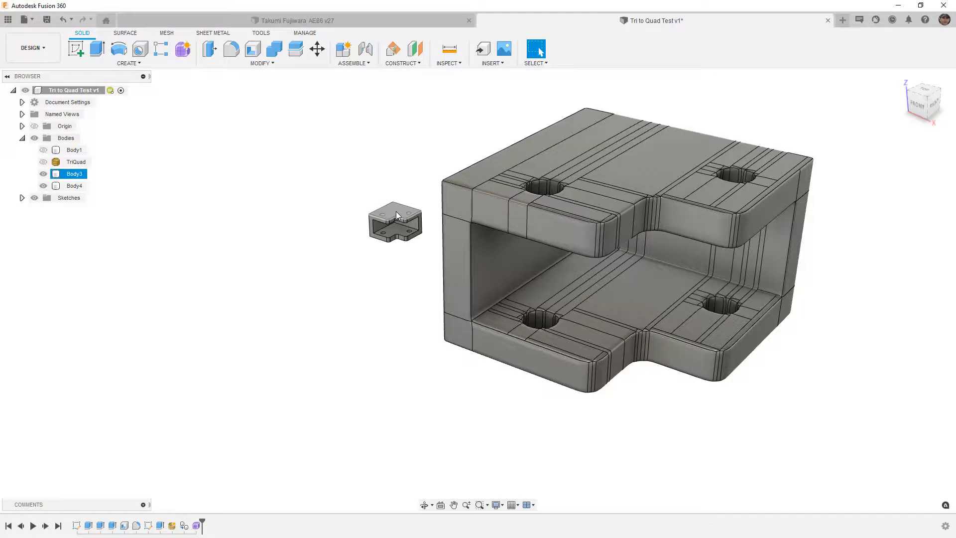
{"action": "left_click", "coordinate": [335, 234]}
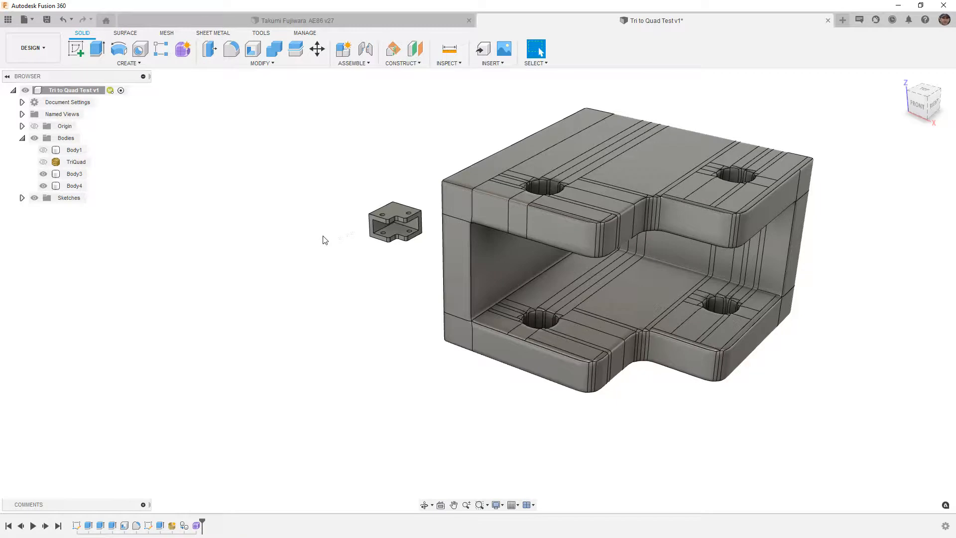
{"action": "left_click", "coordinate": [398, 213]}
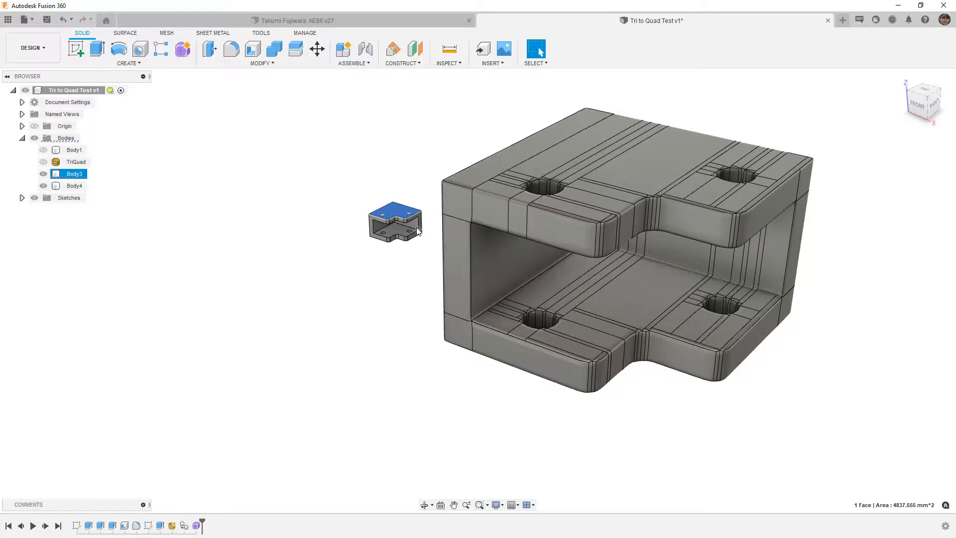
{"action": "scroll", "coordinate": [417, 225], "scroll_direction": "up", "scroll_amount": 5}
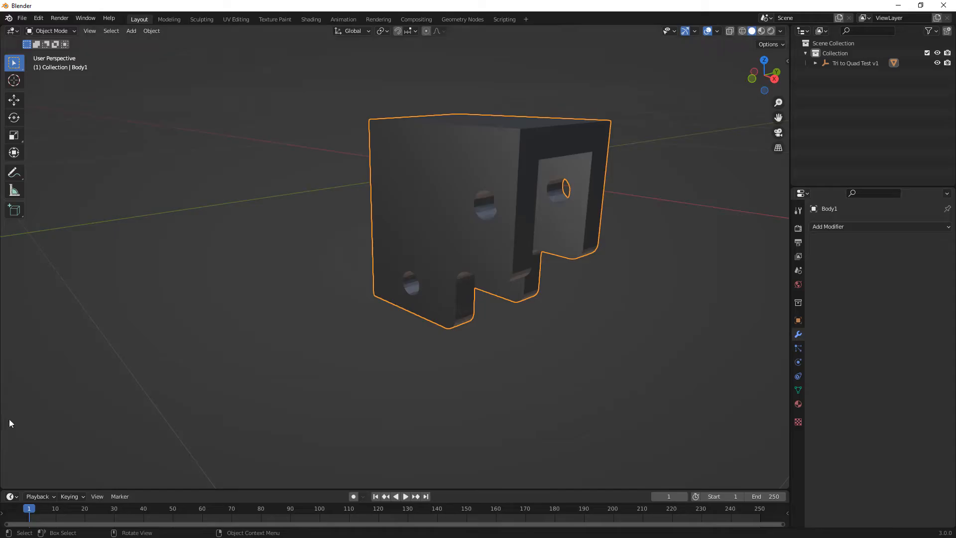
Switch to Blender and examine the bracket's dense quad mesh in Edit Mode.
{"action": "middle_click_drag", "start_coordinate": [289, 322], "coordinate": [306, 337]}
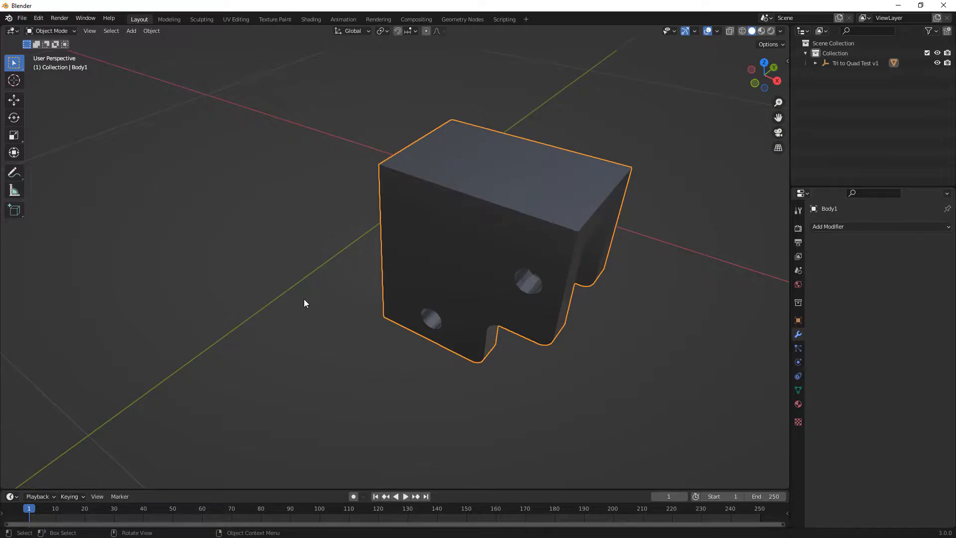
{"action": "key", "text": "Tab"}
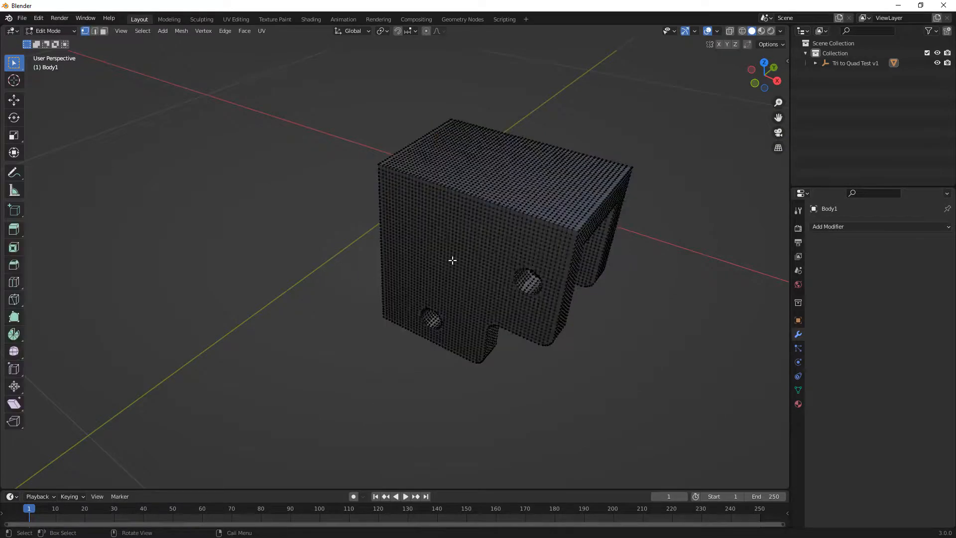
{"action": "scroll", "coordinate": [583, 239], "scroll_direction": "up", "scroll_amount": 2}
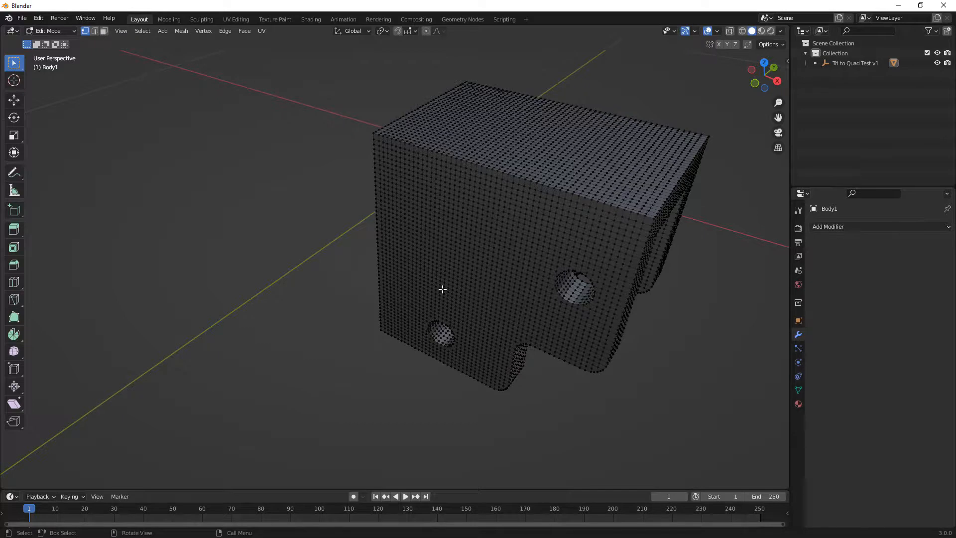
{"action": "scroll", "coordinate": [354, 248], "scroll_direction": "down", "scroll_amount": 3}
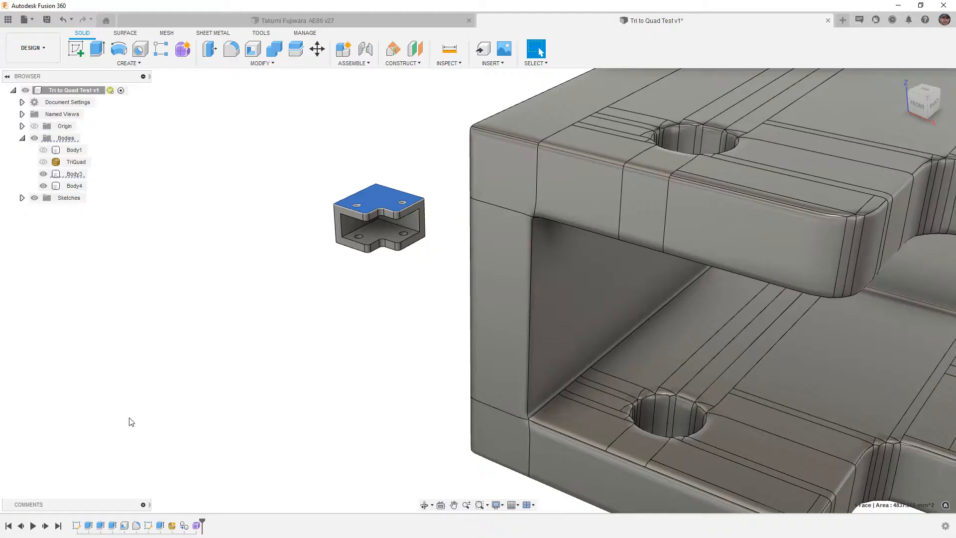
Return to Fusion 360 and compare the faces of the small original bracket with those of the converted solid.
{"action": "scroll", "coordinate": [234, 344], "scroll_direction": "down", "scroll_amount": 3}
{"action": "scroll", "coordinate": [282, 337], "scroll_direction": "down", "scroll_amount": 3}
{"action": "middle_click_drag", "start_coordinate": [323, 374], "coordinate": [332, 338]}
{"action": "left_click", "coordinate": [320, 345]}
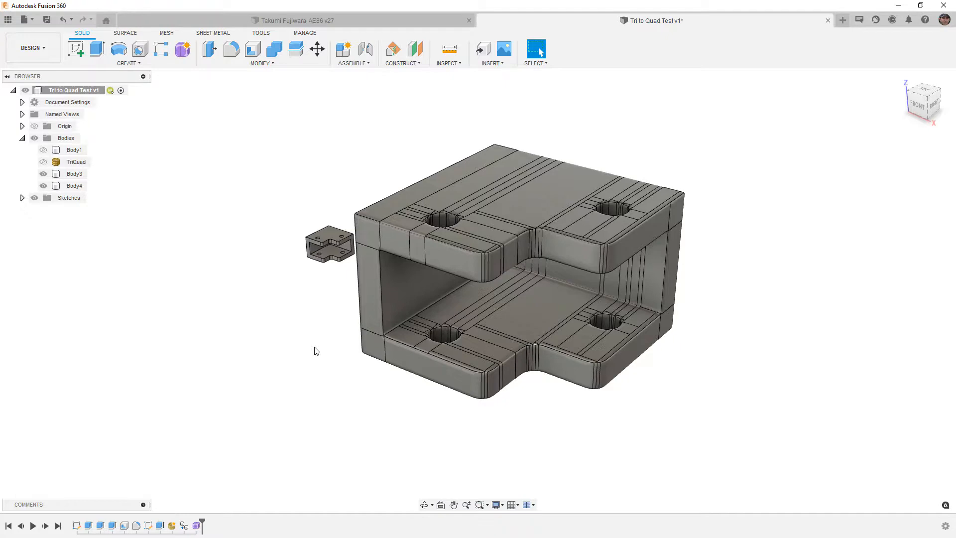
{"action": "left_click", "coordinate": [329, 238]}
{"action": "left_click", "coordinate": [241, 300]}
{"action": "middle_click_drag", "start_coordinate": [271, 293], "coordinate": [288, 295]}
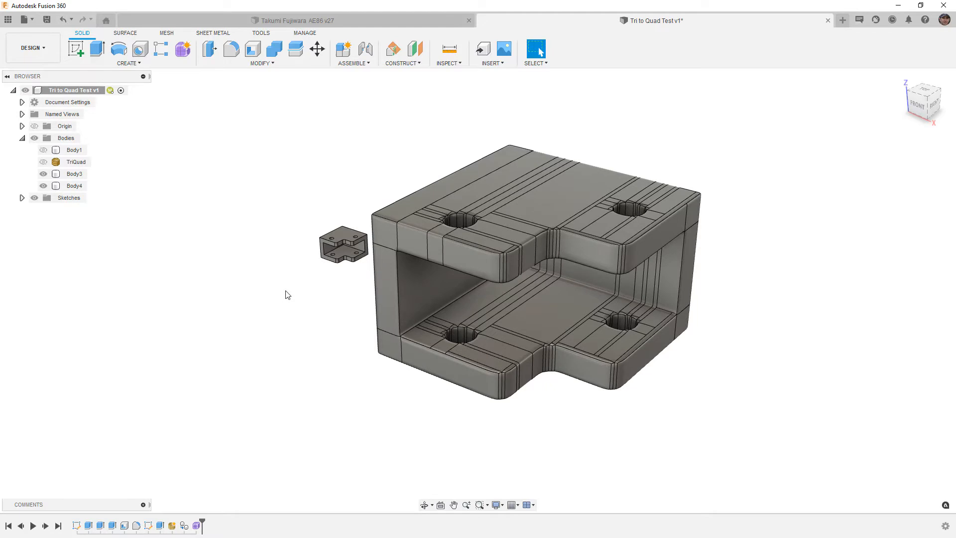